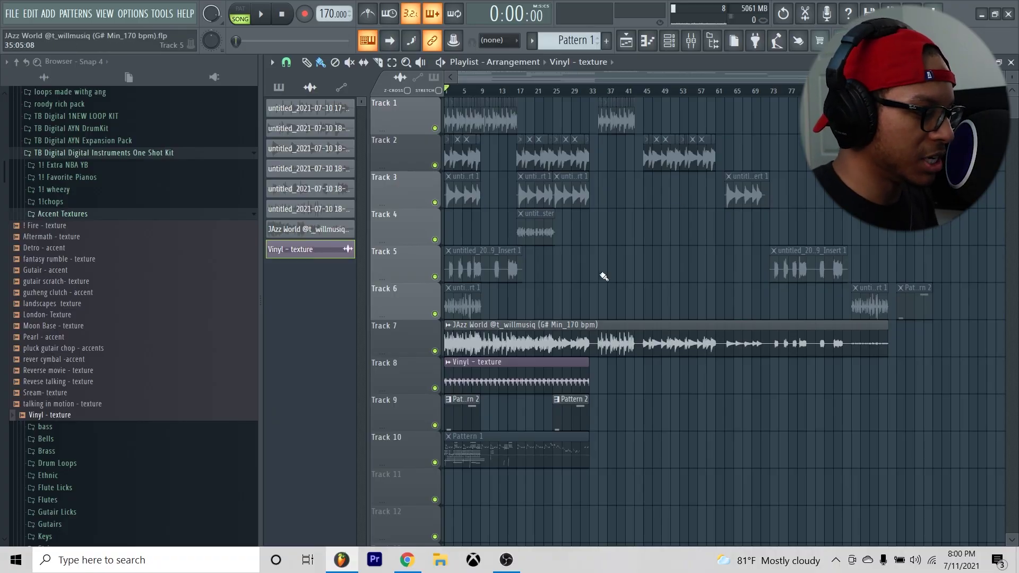
Play the arrangement in the playlist from the beginning and stop playback.
{"action": "key", "text": "space"}
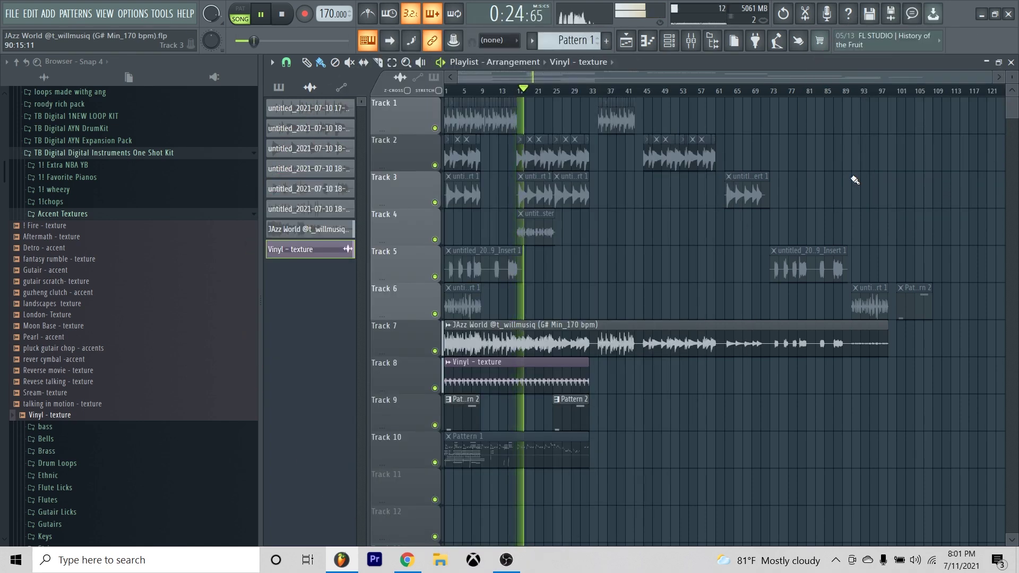
{"action": "key", "text": "space"}
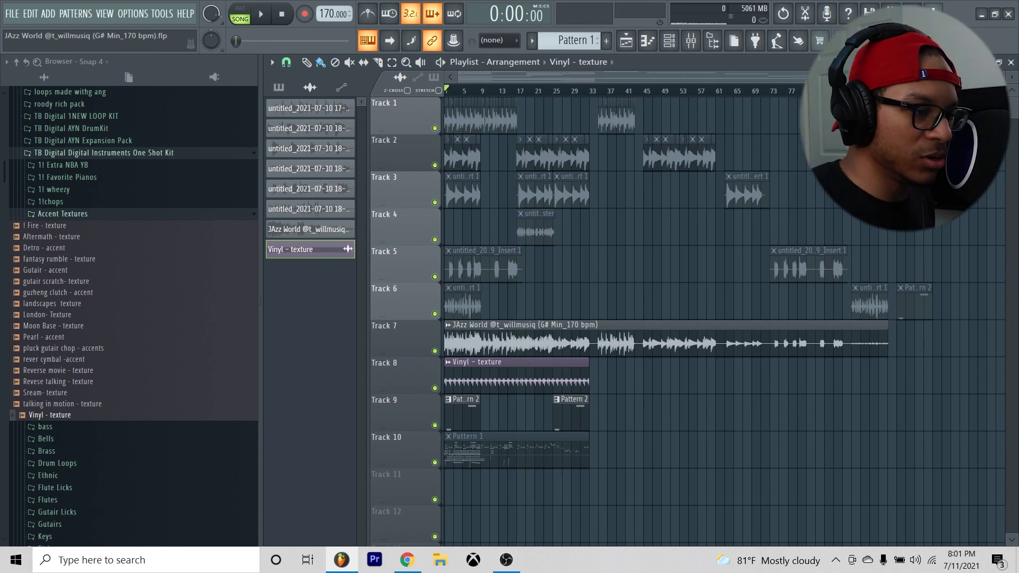
{"action": "scroll", "coordinate": [674, 154], "scroll_direction": "up", "scroll_amount": 5}
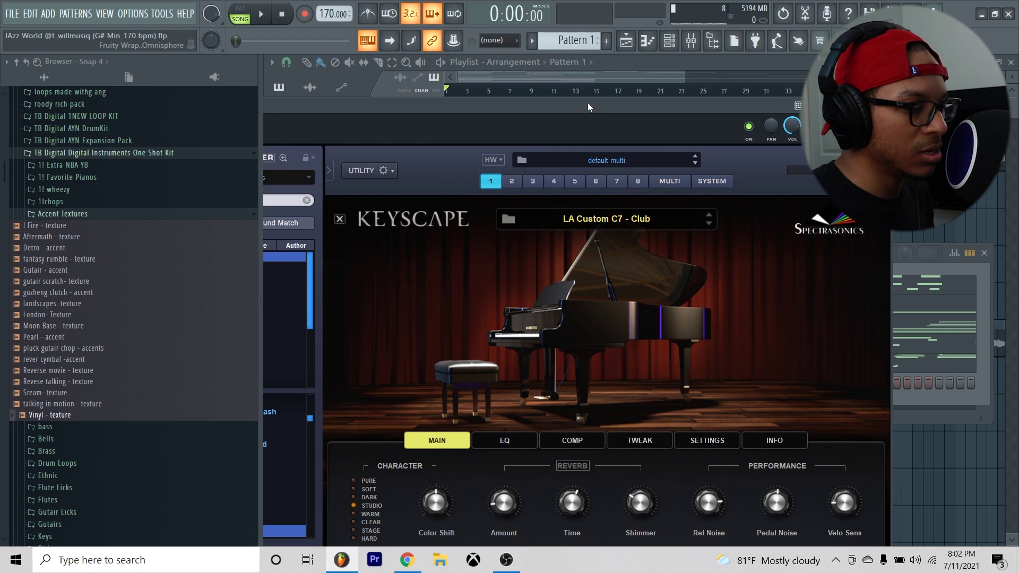
Look over the Omnisphere piano patch and try the Bass and Treble controls of the BooBass channel.
{"action": "left_click_drag", "start_coordinate": [533, 106], "coordinate": [603, 93]}
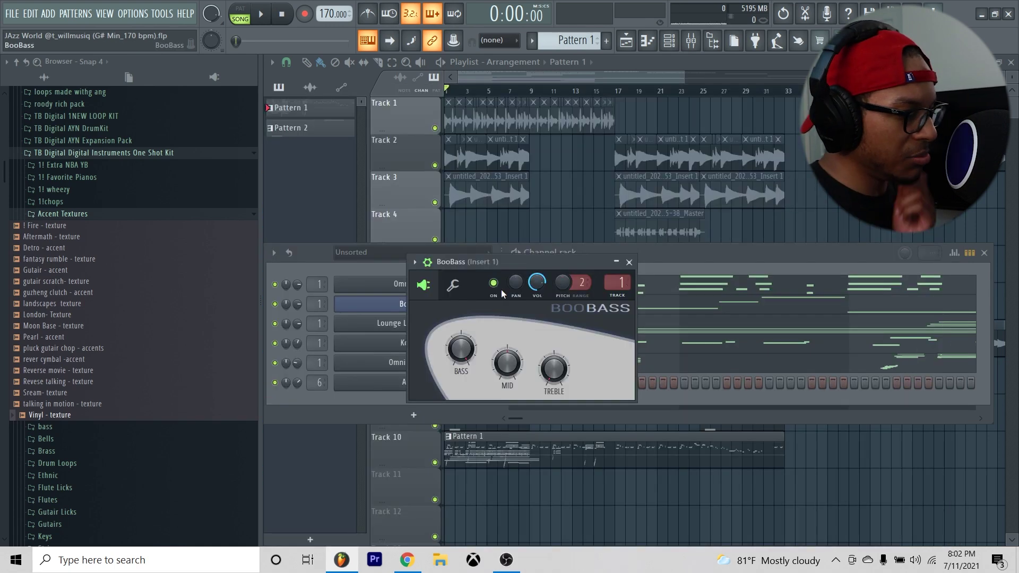
{"action": "left_click_drag", "start_coordinate": [541, 262], "coordinate": [689, 232]}
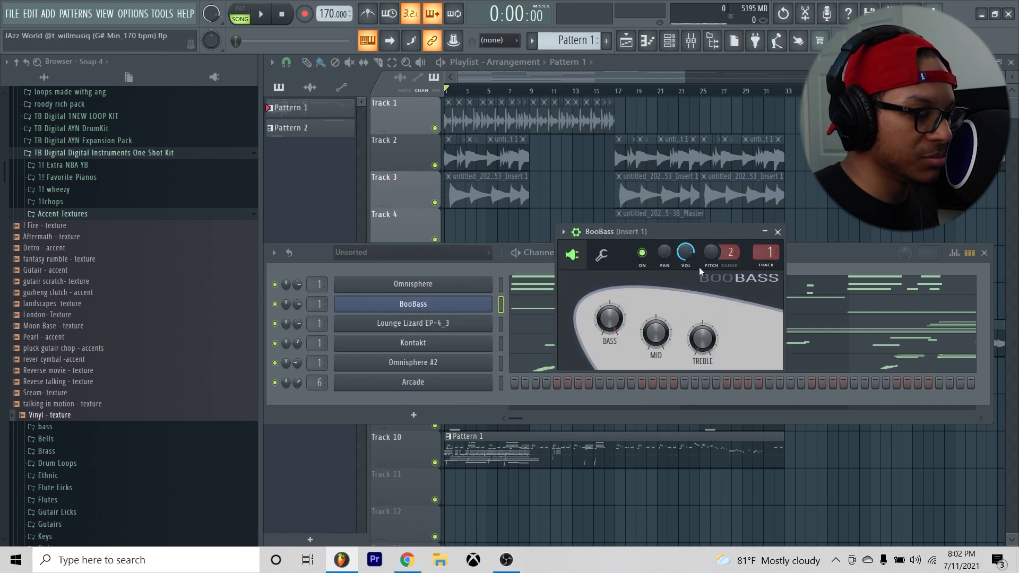
{"action": "left_click_drag", "start_coordinate": [609, 319], "coordinate": [607, 350]}
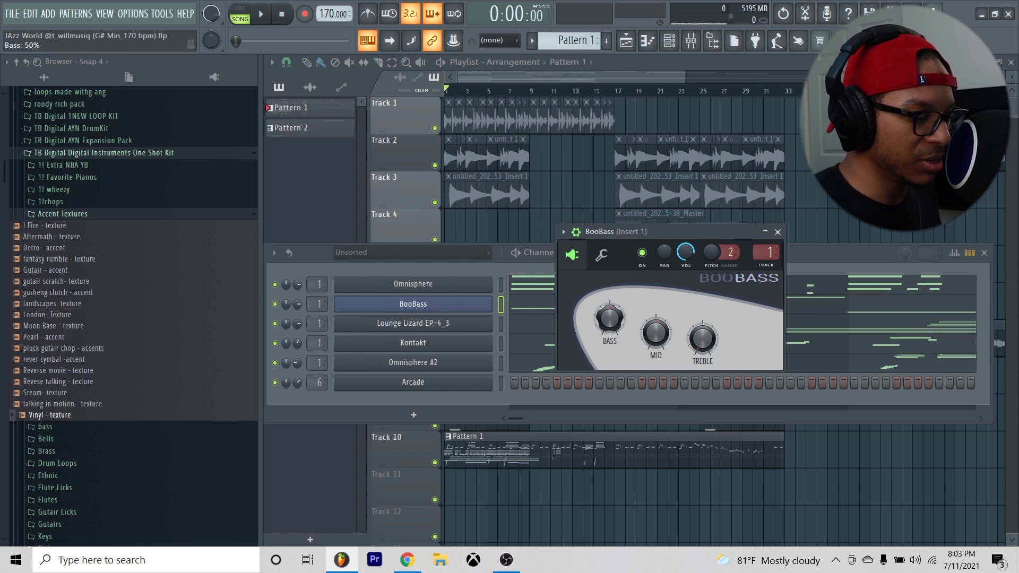
{"action": "mouse_move", "coordinate": [702, 338]}
{"action": "left_mouse_down"}
{"action": "mouse_move", "coordinate": [709, 345]}
{"action": "mouse_move", "coordinate": [702, 331]}
{"action": "left_mouse_up"}
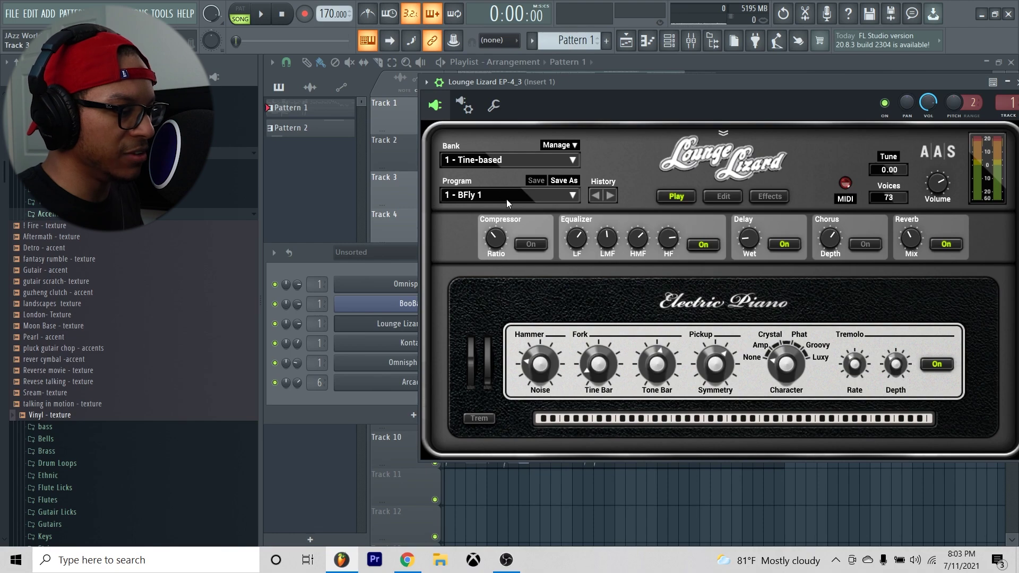
Browse the programs of the Tine-based bank in the Lounge Lizard electric piano.
{"action": "left_click", "coordinate": [572, 196]}
{"action": "scroll", "coordinate": [514, 291], "scroll_direction": "down", "scroll_amount": 4}
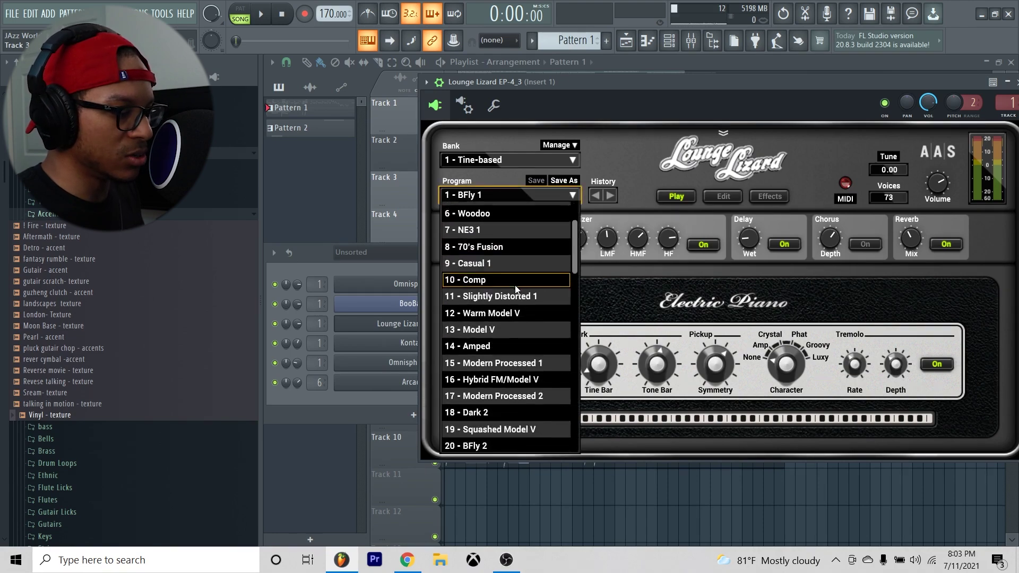
{"action": "scroll", "coordinate": [514, 291], "scroll_direction": "down", "scroll_amount": 14}
{"action": "scroll", "coordinate": [490, 359], "scroll_direction": "up", "scroll_amount": 6}
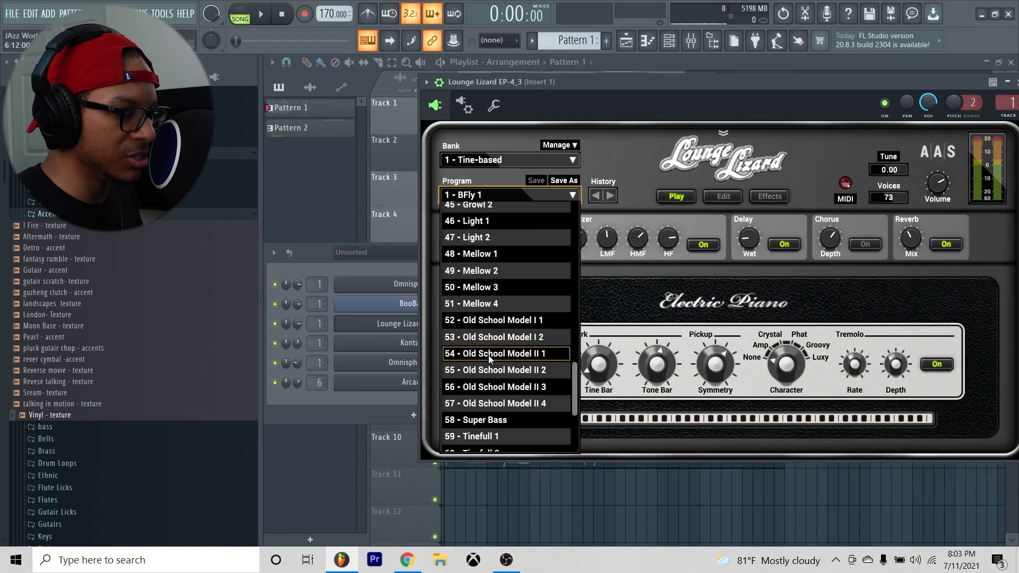
{"action": "scroll", "coordinate": [489, 359], "scroll_direction": "up", "scroll_amount": 3}
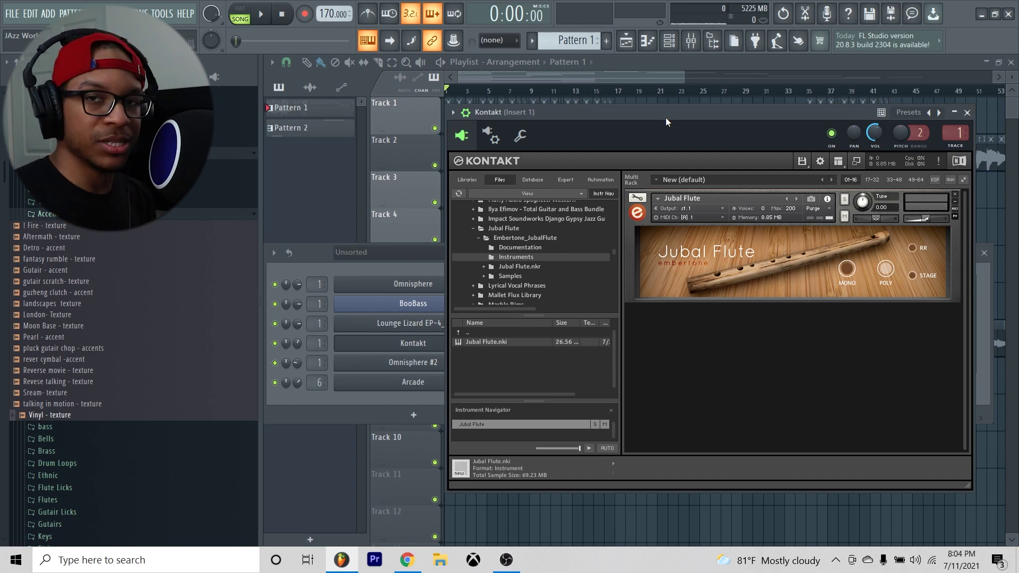
View the Jubal Flute instrument in Kontakt and the Smoked Hammond Full patch in Omnisphere #2.
{"action": "left_click_drag", "start_coordinate": [665, 117], "coordinate": [674, 111]}
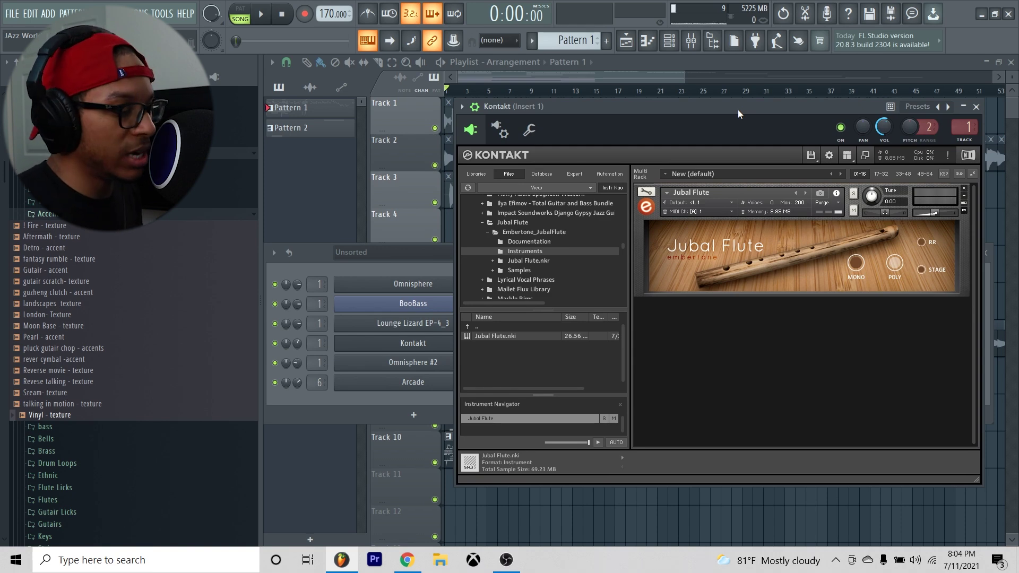
{"action": "left_click", "coordinate": [412, 362]}
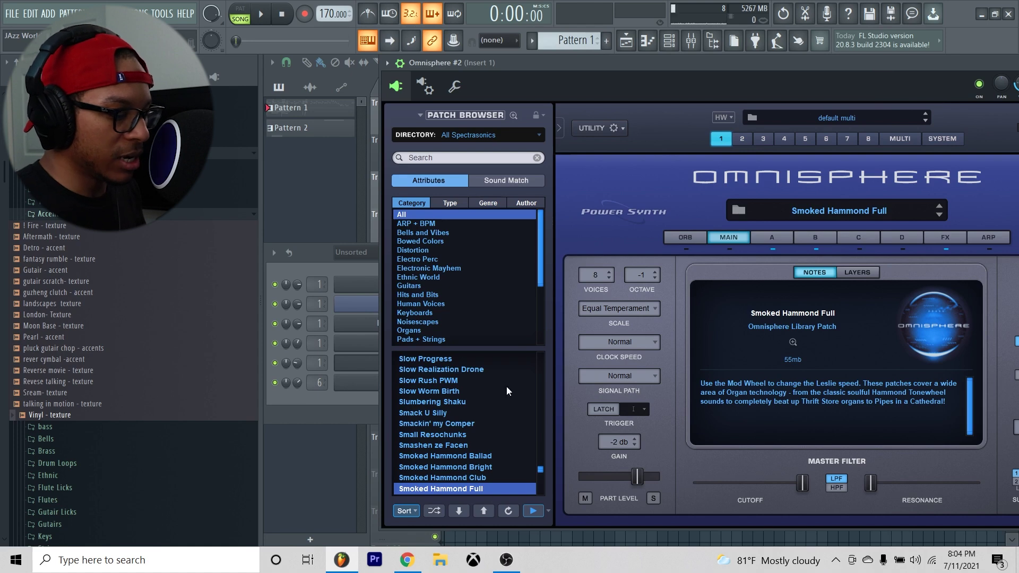
{"action": "scroll", "coordinate": [507, 426], "scroll_direction": "down", "scroll_amount": 2}
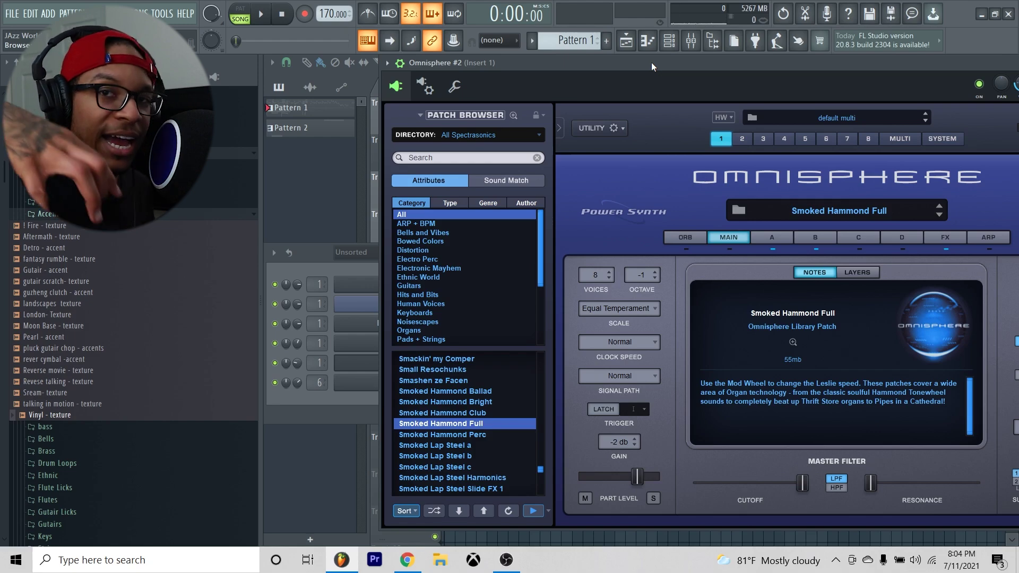
Open the Arcade channel from the channel rack and move its plugin window up.
{"action": "key", "text": "F6"}
{"action": "left_click", "coordinate": [470, 382]}
{"action": "left_click_drag", "start_coordinate": [473, 380], "coordinate": [495, 65]}
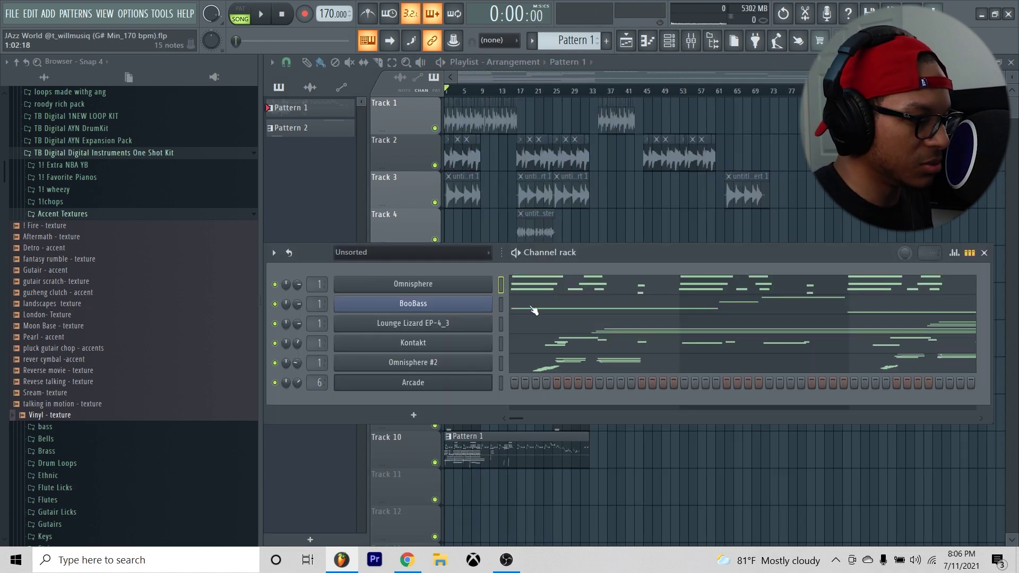
Open the Omnisphere channel's piano roll at the start of the pattern and highlight its opening chord.
{"action": "left_click", "coordinate": [580, 287]}
{"action": "scroll", "coordinate": [467, 98], "scroll_direction": "up", "scroll_amount": 3}
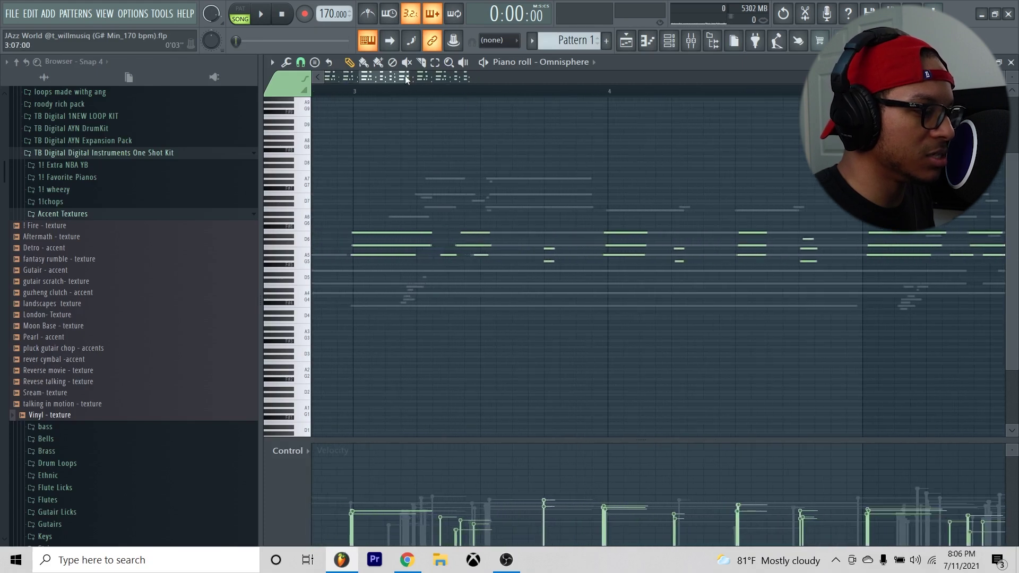
{"action": "left_click_drag", "start_coordinate": [390, 78], "coordinate": [218, 98]}
{"action": "scroll", "coordinate": [341, 249], "scroll_direction": "up", "scroll_amount": 4}
{"action": "left_click_drag", "start_coordinate": [330, 123], "coordinate": [380, 342]}
{"action": "left_click", "coordinate": [349, 295], "text": "ctrl"}
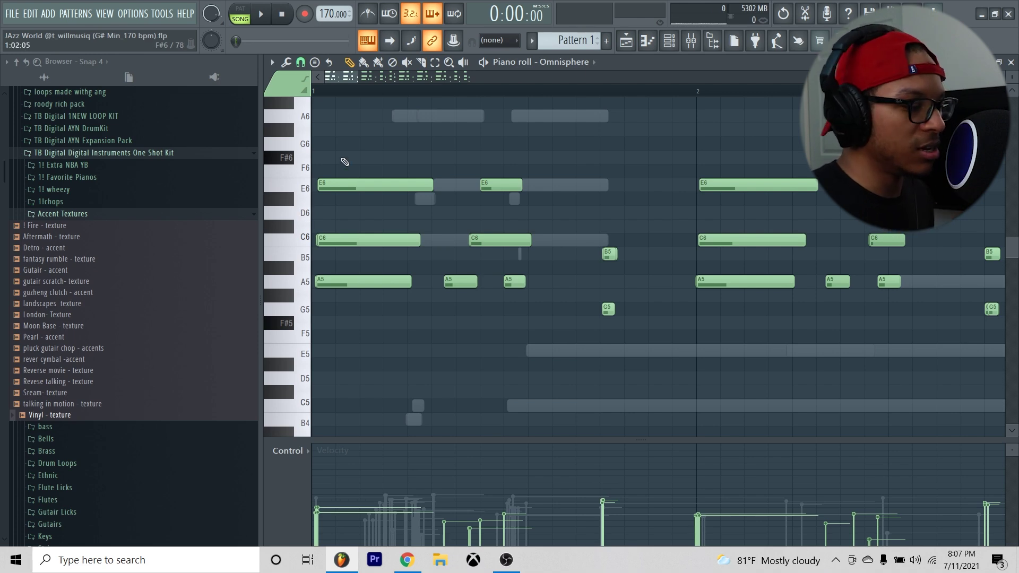
Highlight the opening A5, C6 and E6 chord and the second chord of bar 1 in turn.
{"action": "left_click_drag", "start_coordinate": [349, 165], "coordinate": [426, 352]}
{"action": "left_click", "coordinate": [369, 164], "text": "ctrl"}
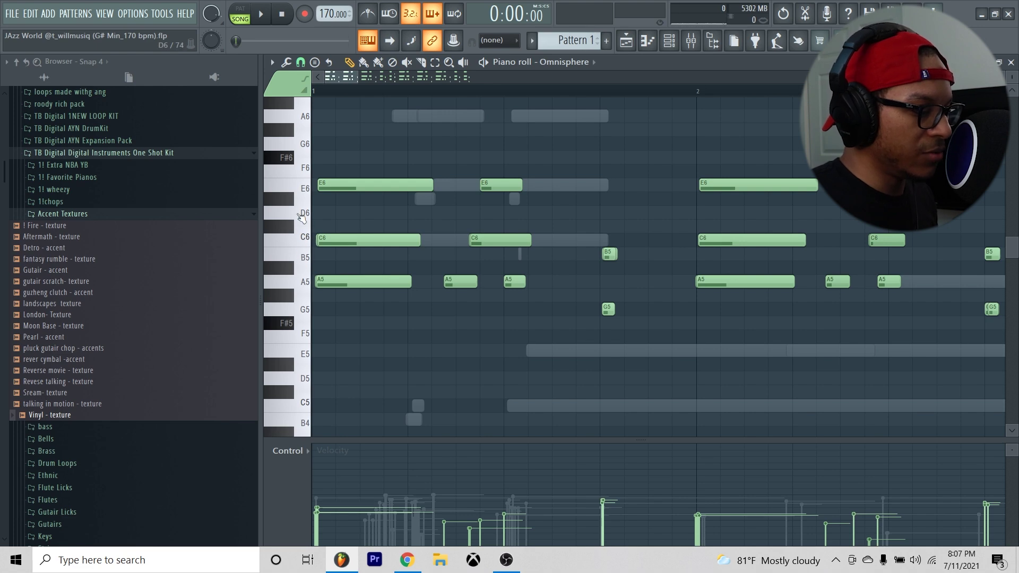
{"action": "left_click_drag", "start_coordinate": [330, 152], "coordinate": [395, 311]}
{"action": "left_click", "coordinate": [370, 123], "text": "ctrl"}
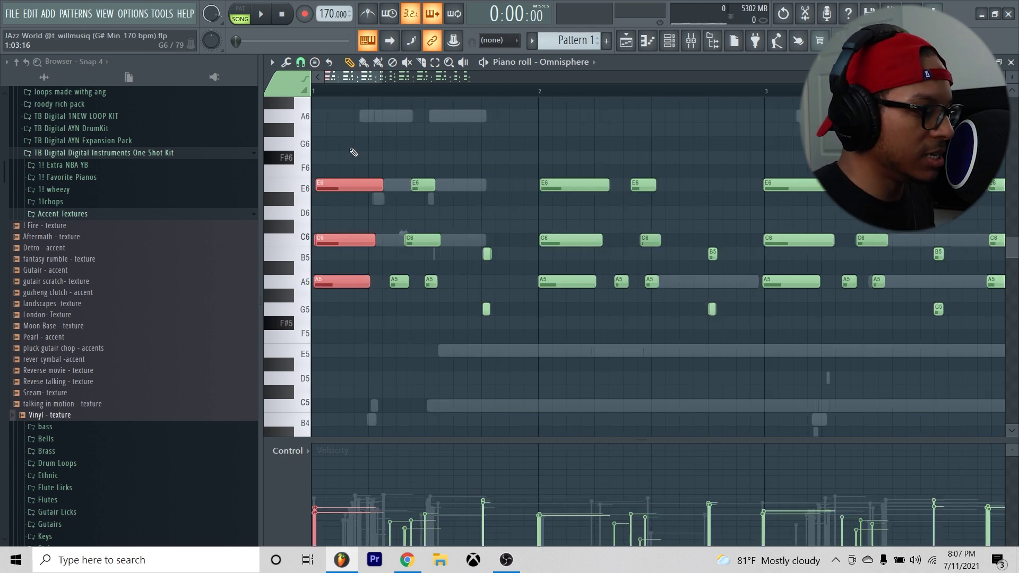
{"action": "left_click_drag", "start_coordinate": [411, 159], "coordinate": [441, 337]}
{"action": "left_click", "coordinate": [445, 159], "text": "ctrl"}
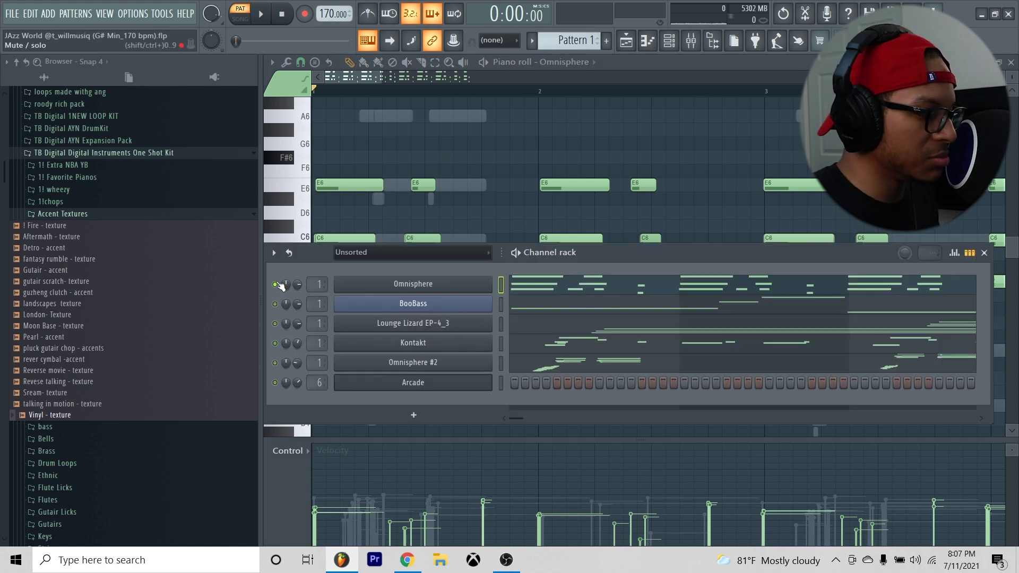
Play the opening of the pattern and highlight the short G5 and B5 notes ending bar 1.
{"action": "key", "text": "F6"}
{"action": "key", "text": "space"}
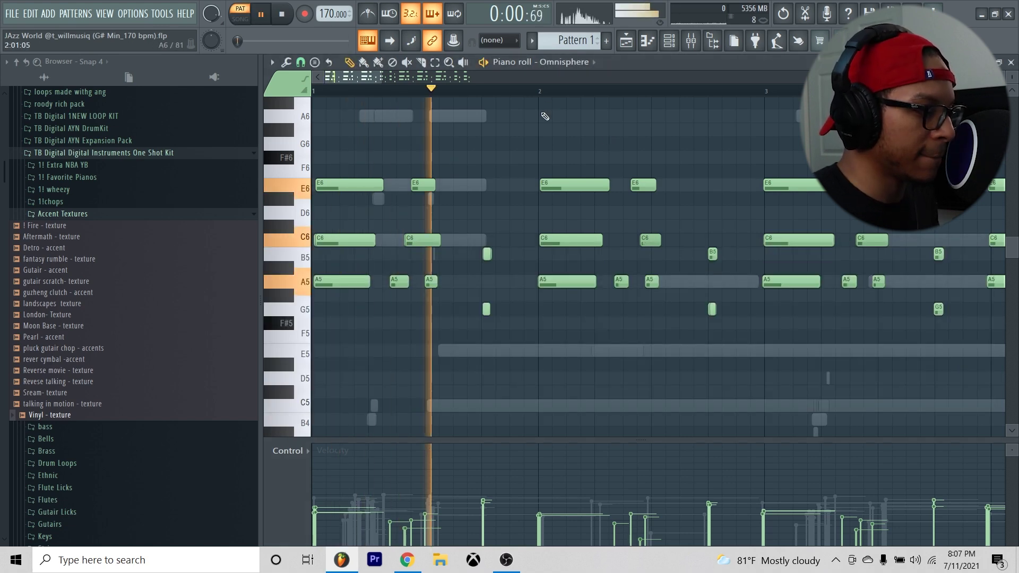
{"action": "key", "text": "space"}
{"action": "left_click_drag", "start_coordinate": [468, 220], "coordinate": [500, 393]}
{"action": "left_click", "coordinate": [497, 191], "text": "ctrl"}
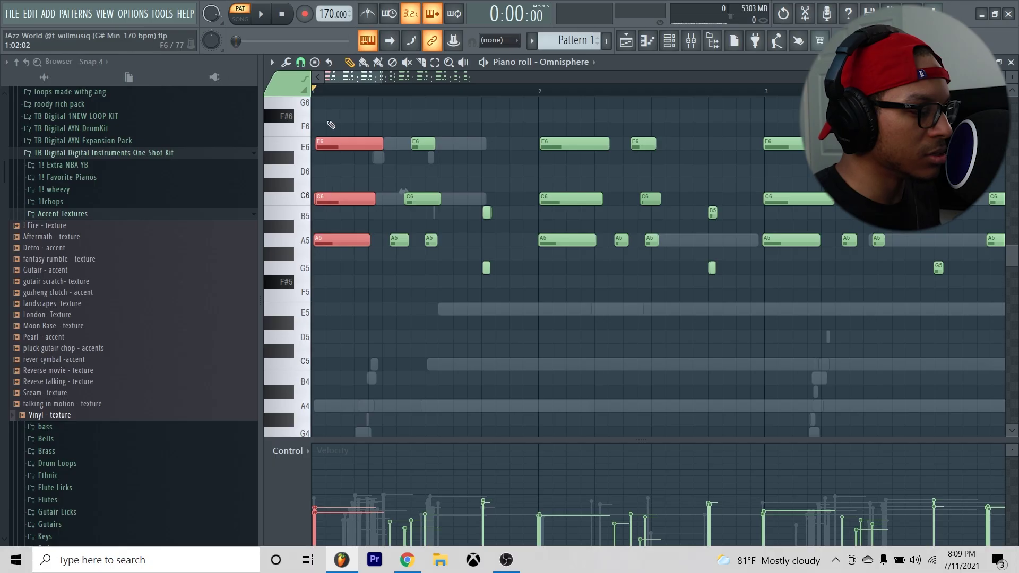
Select the first two chords of bar 1, clear the selection, and highlight the closing G5 and B5 notes.
{"action": "left_click_drag", "start_coordinate": [399, 110], "coordinate": [426, 293]}
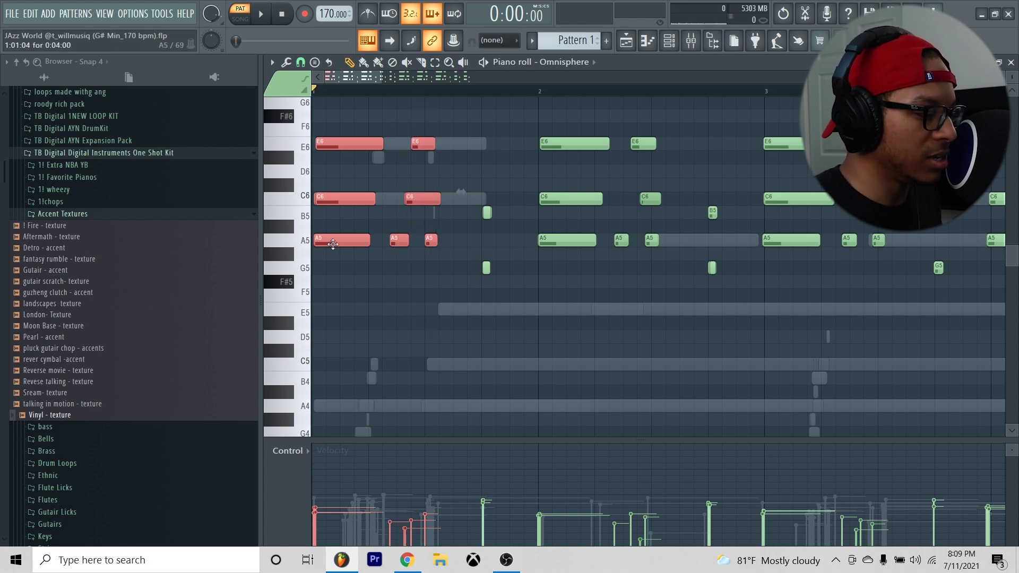
{"action": "key", "text": "ctrl+d"}
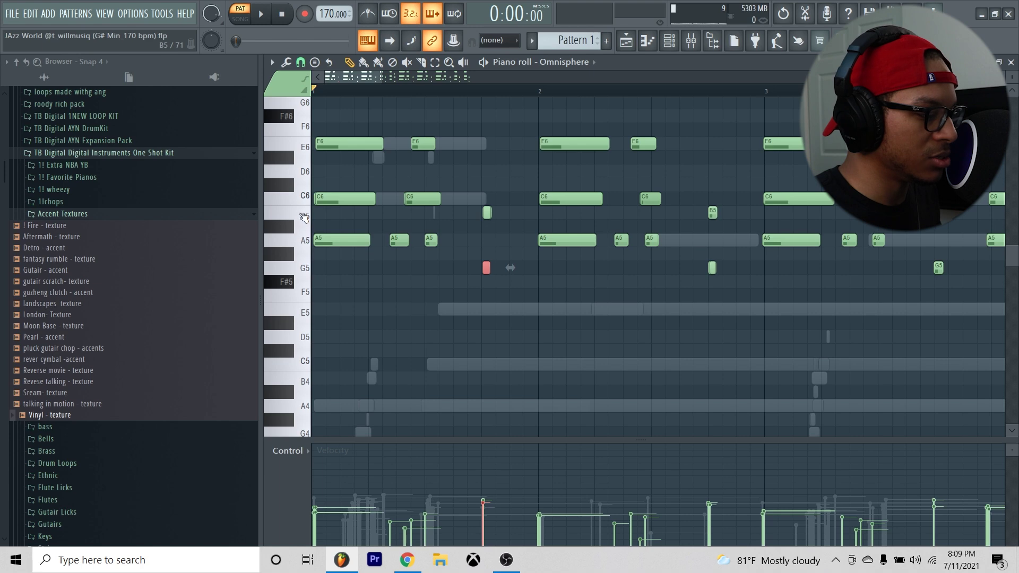
{"action": "left_click", "coordinate": [487, 212], "text": "ctrl+shift"}
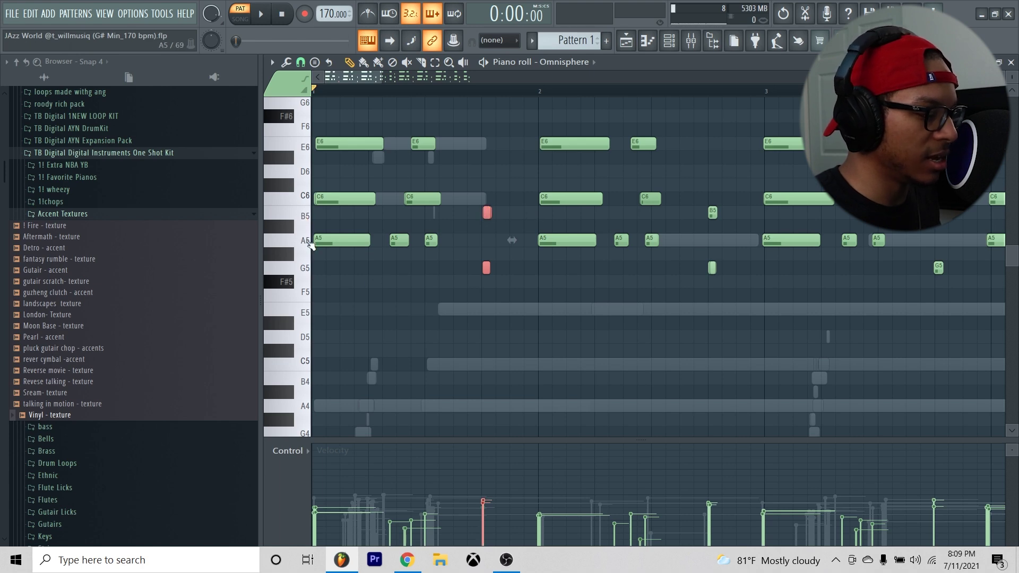
{"action": "left_click", "coordinate": [515, 153]}
{"action": "left_click_drag", "start_coordinate": [513, 154], "coordinate": [506, 313]}
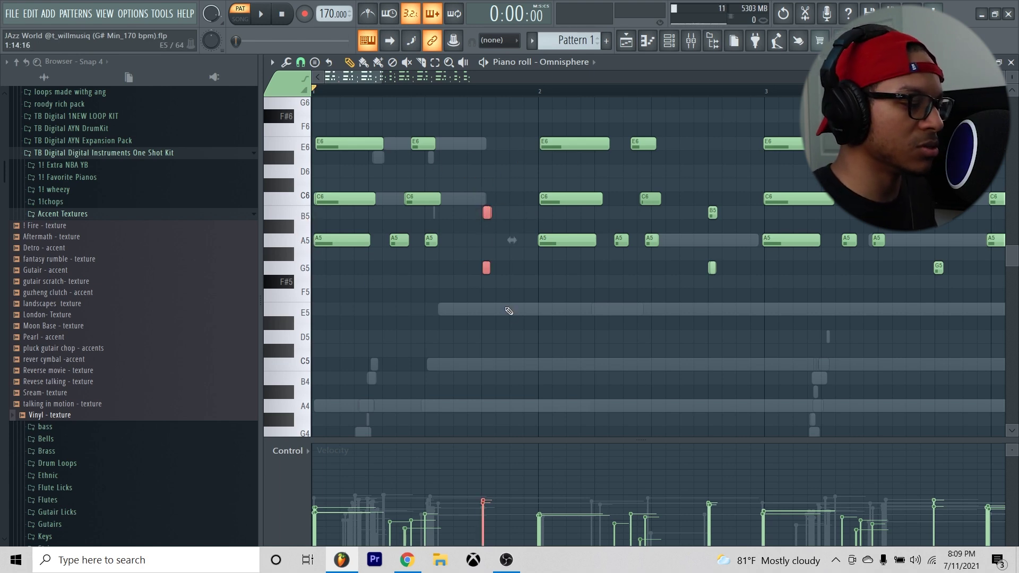
{"action": "right_click", "coordinate": [509, 194]}
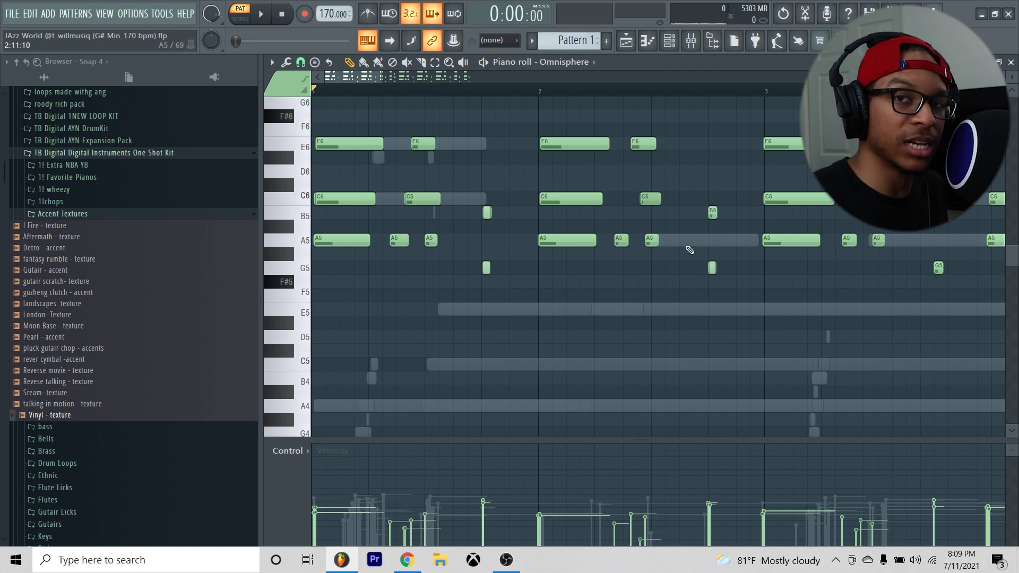
Highlight the second chord of bar 1 and its last A5 note, and play the pattern's opening again.
{"action": "scroll", "coordinate": [409, 177], "scroll_direction": "up", "scroll_amount": 2}
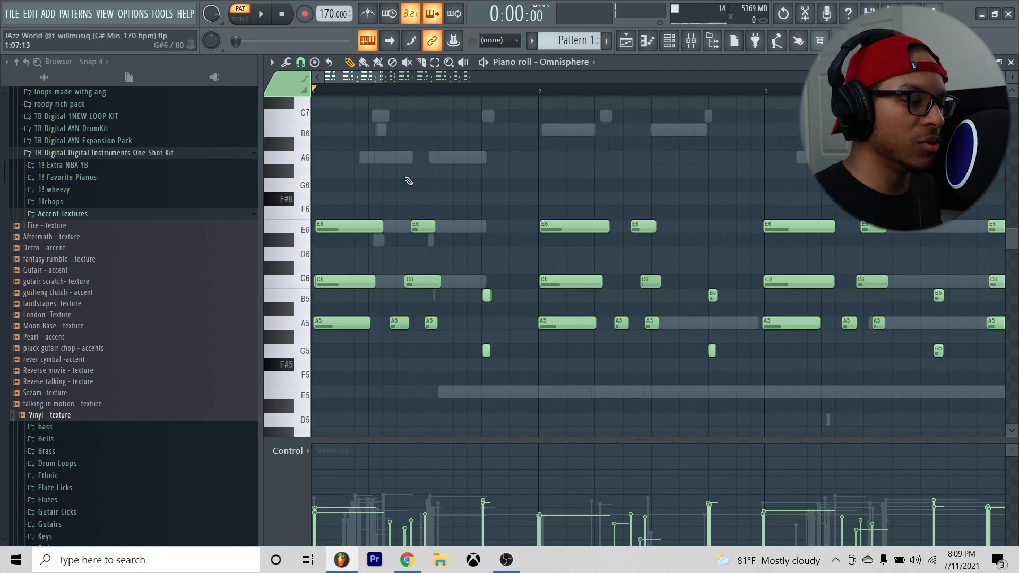
{"action": "left_click_drag", "start_coordinate": [401, 202], "coordinate": [448, 378]}
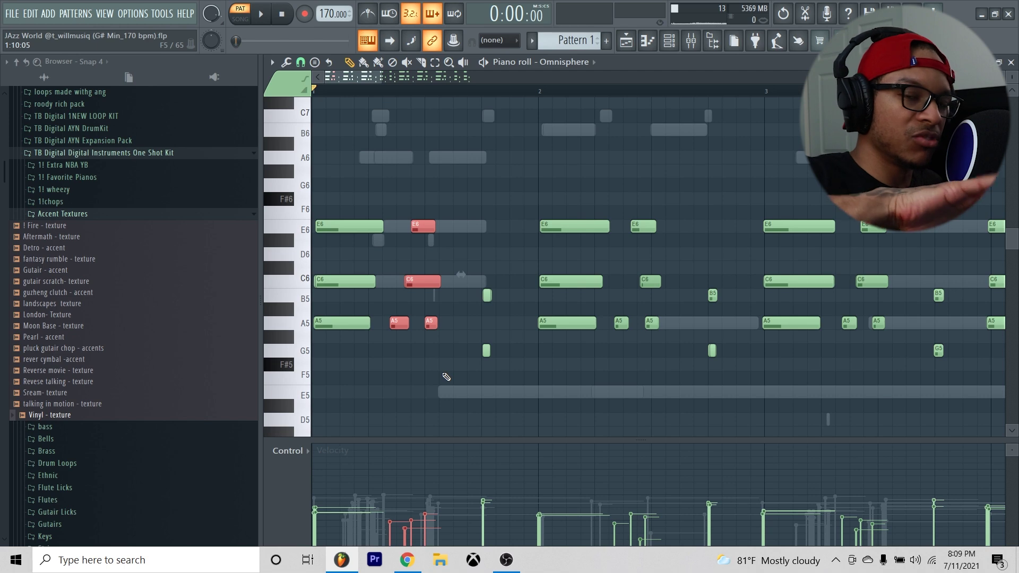
{"action": "left_click", "coordinate": [446, 377]}
{"action": "left_click", "coordinate": [431, 323]}
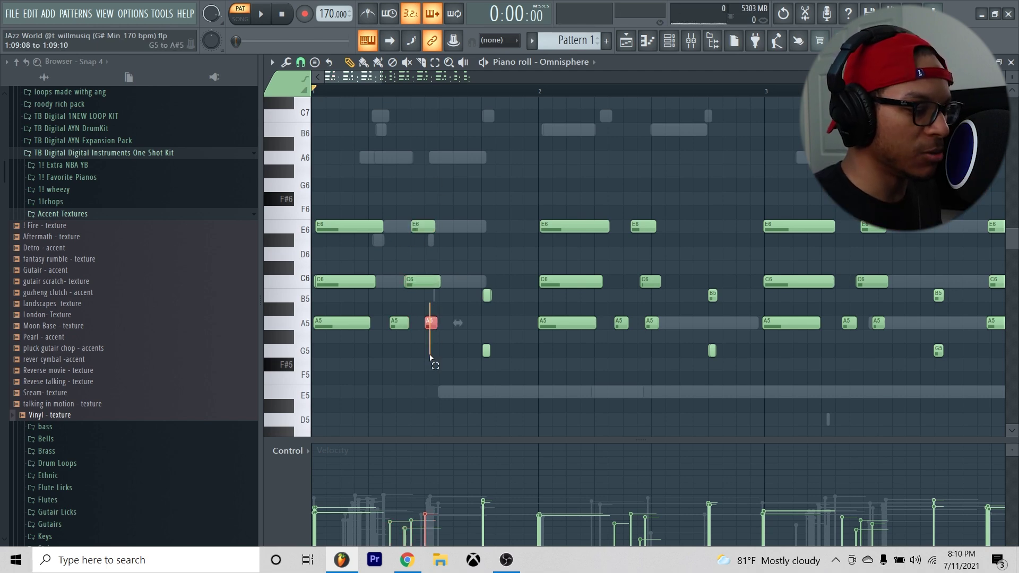
{"action": "left_click", "coordinate": [506, 185], "text": "ctrl"}
{"action": "key", "text": "space"}
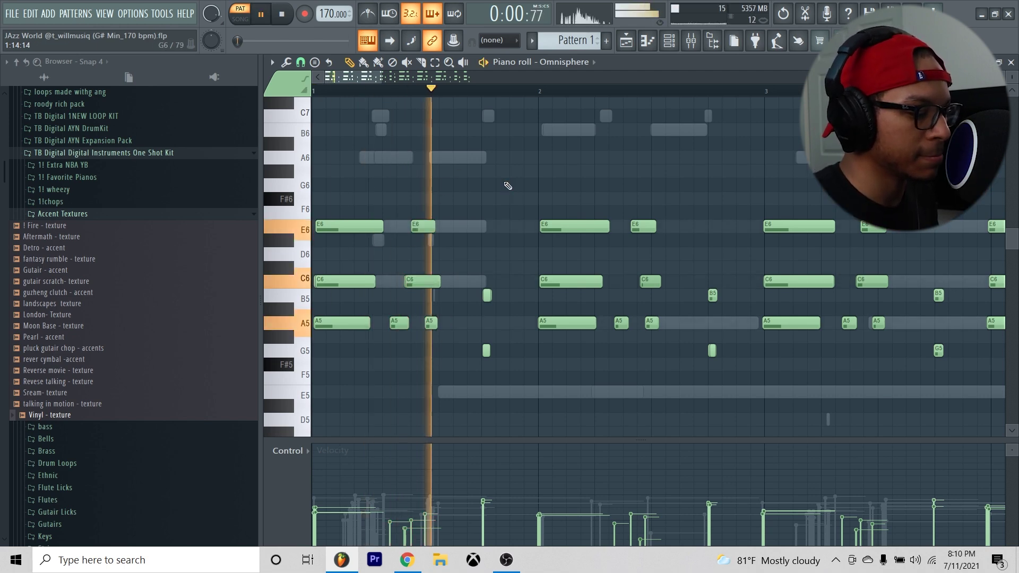
{"action": "key", "text": "space"}
Move the C6 and E6 notes of bar 1's second chord earlier and quantize them and the chord's first A5 note.
{"action": "left_click_drag", "start_coordinate": [407, 213], "coordinate": [442, 284]}
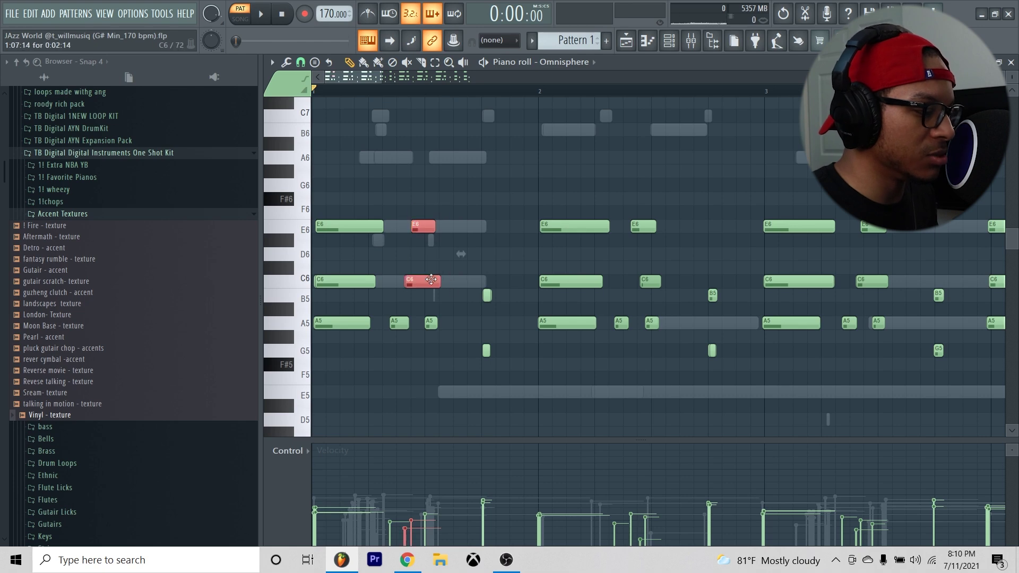
{"action": "key", "text": "shift+Left"}
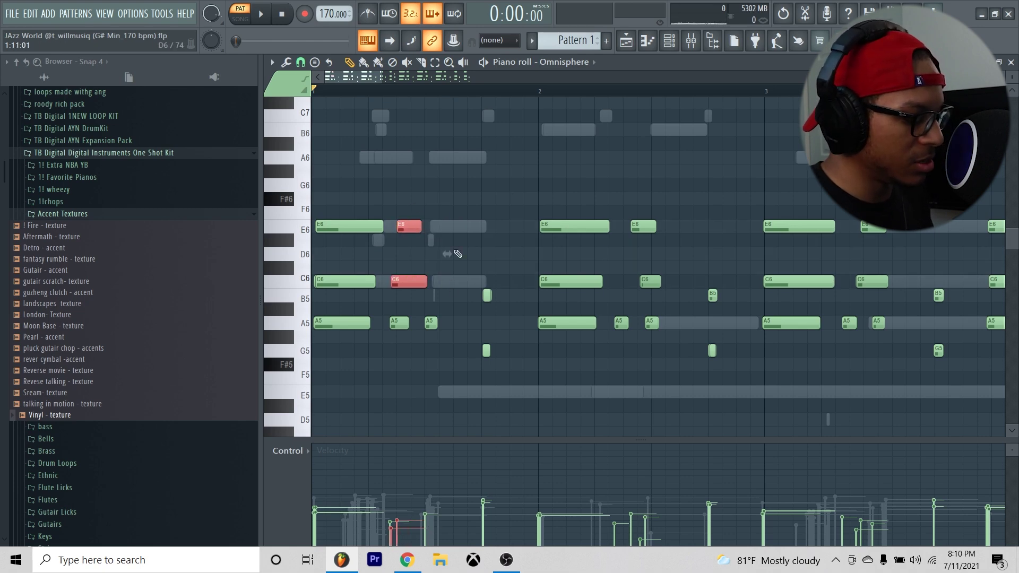
{"action": "key", "text": "shift+q"}
{"action": "left_click", "coordinate": [402, 328], "text": "ctrl"}
{"action": "key", "text": "shift+q"}
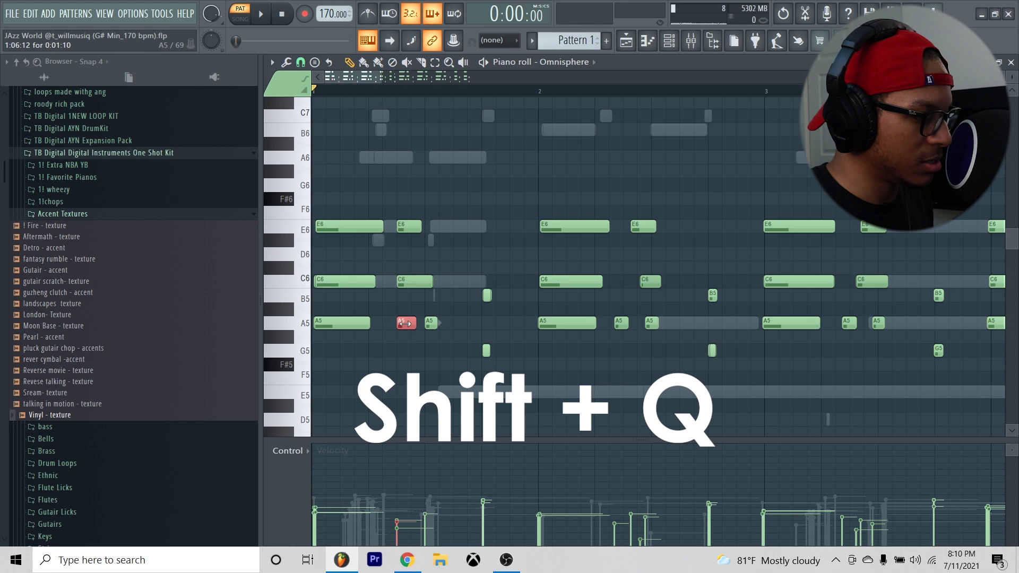
Strum the second chord of bar 1 with the Strumizer by raising its start time strength, and play the pattern's opening.
{"action": "left_click_drag", "start_coordinate": [411, 230], "coordinate": [414, 343]}
{"action": "left_click_drag", "start_coordinate": [397, 180], "coordinate": [411, 356]}
{"action": "key", "text": "alt+s"}
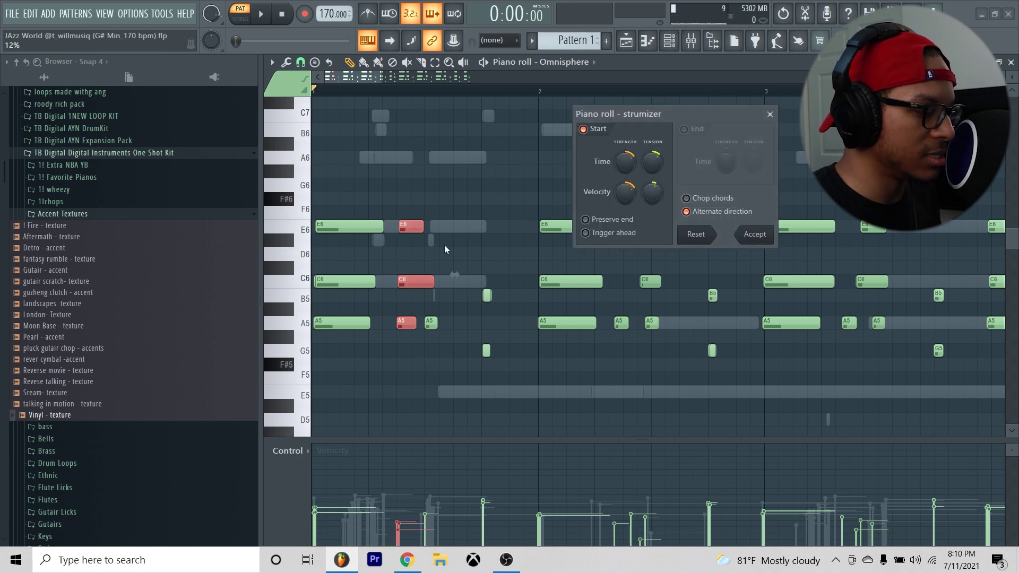
{"action": "left_click_drag", "start_coordinate": [670, 120], "coordinate": [660, 131]}
{"action": "scroll", "coordinate": [612, 184], "scroll_direction": "up", "scroll_amount": 2}
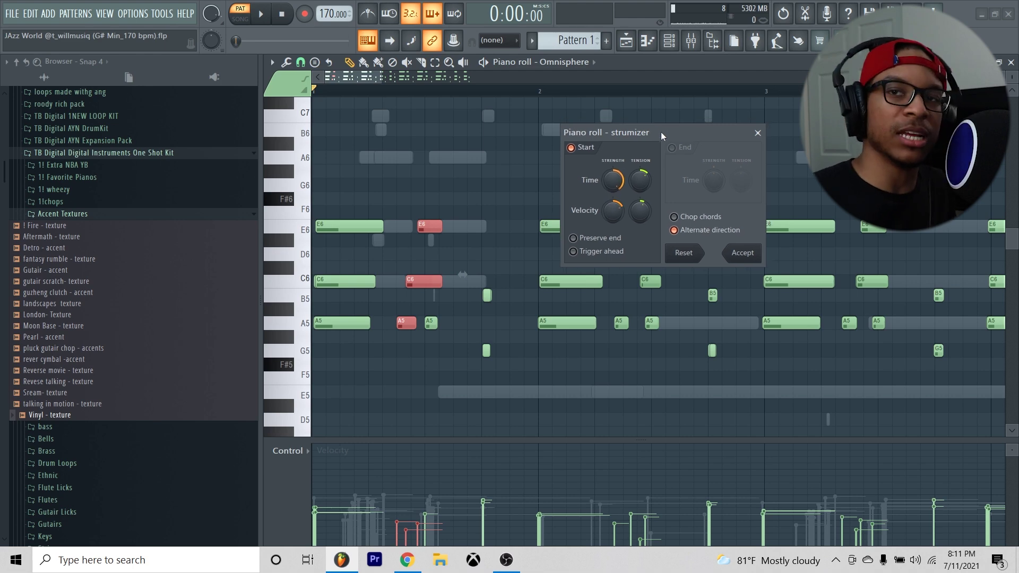
{"action": "key", "text": "space"}
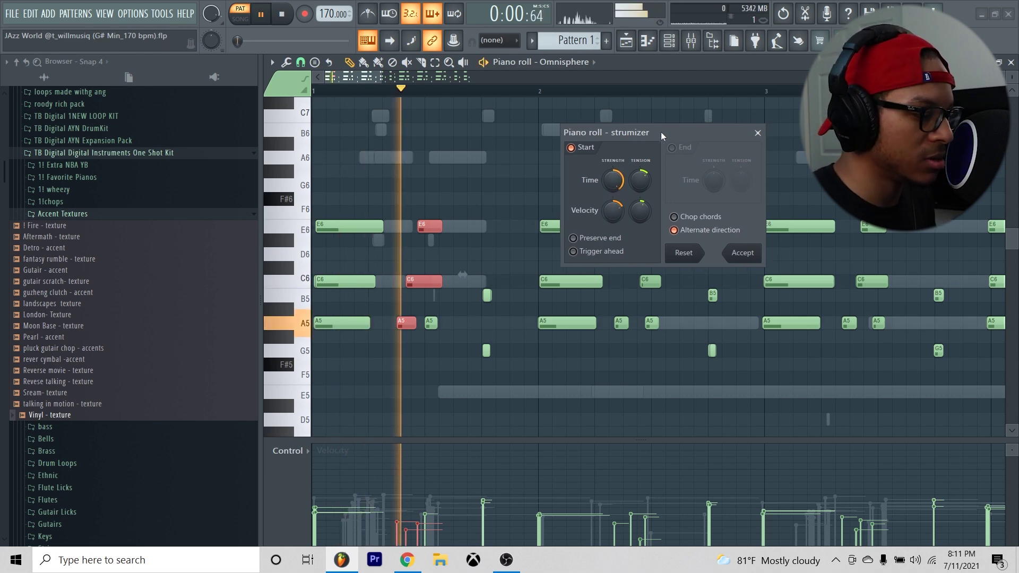
{"action": "key", "text": "space"}
Highlight the short G5 and B5 notes ending bar 1, examine their timing against the grid, and clear the selection.
{"action": "left_click_drag", "start_coordinate": [492, 185], "coordinate": [520, 347]}
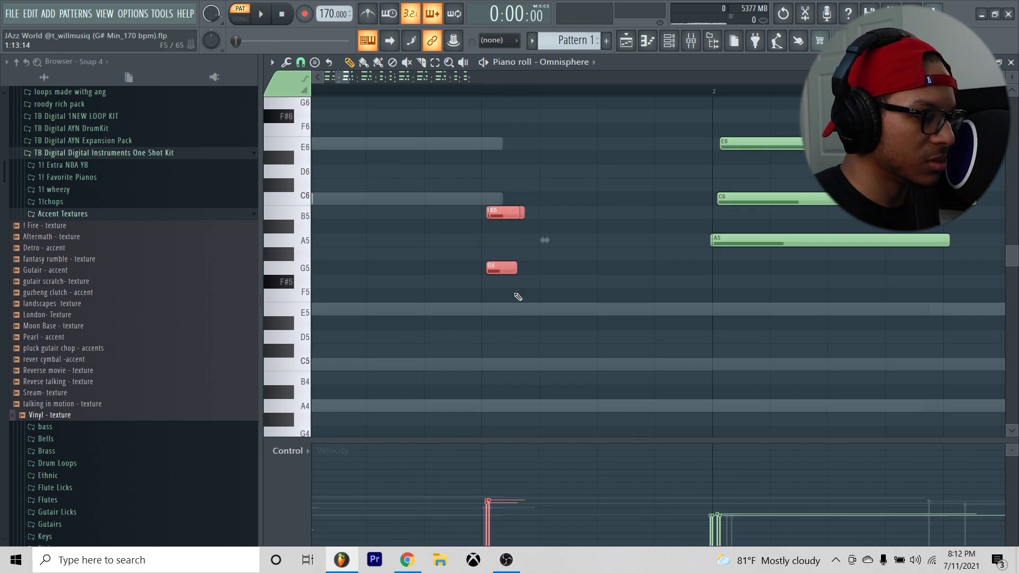
{"action": "scroll", "coordinate": [512, 94], "scroll_direction": "down", "scroll_amount": 4}
{"action": "scroll", "coordinate": [498, 93], "scroll_direction": "up", "scroll_amount": 5}
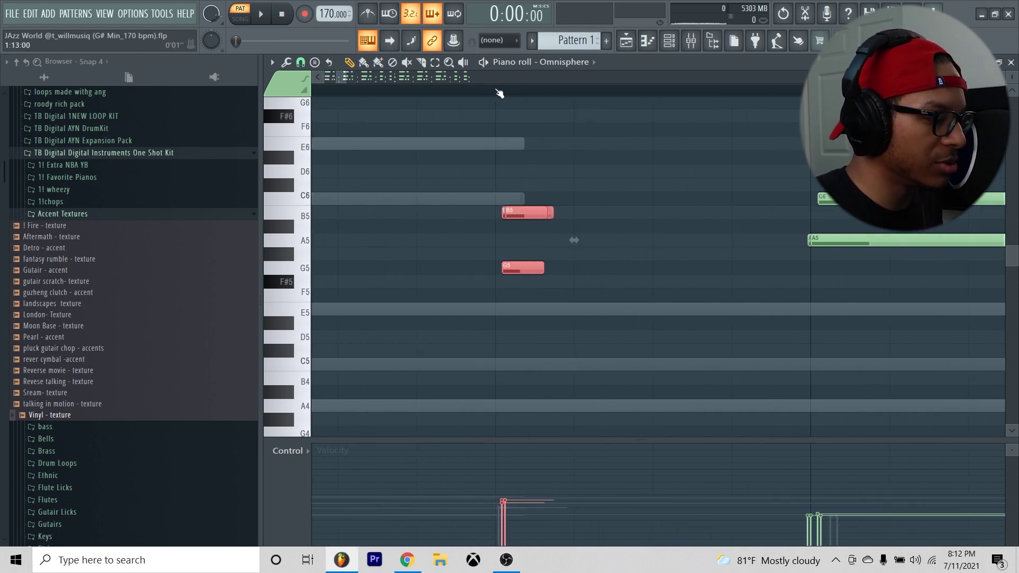
{"action": "scroll", "coordinate": [498, 93], "scroll_direction": "down", "scroll_amount": 7}
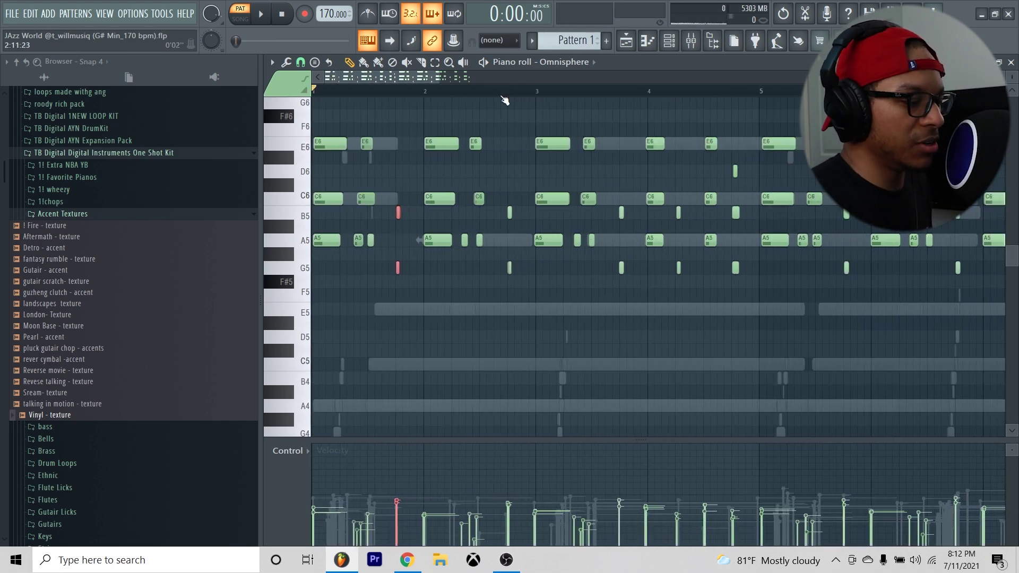
{"action": "left_click", "coordinate": [405, 114]}
{"action": "scroll", "coordinate": [423, 135], "scroll_direction": "up", "scroll_amount": 5}
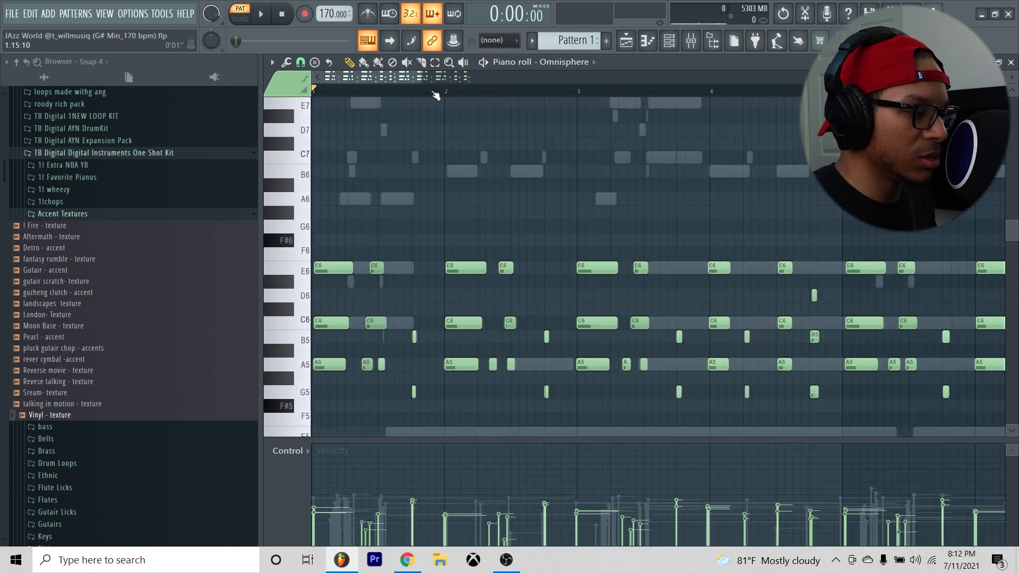
Highlight the chords across the pattern and the notes of bar 4, clearing each selection.
{"action": "scroll", "coordinate": [431, 98], "scroll_direction": "down", "scroll_amount": 3}
{"action": "left_click_drag", "start_coordinate": [696, 192], "coordinate": [321, 436]}
{"action": "left_click", "coordinate": [375, 211], "text": "ctrl"}
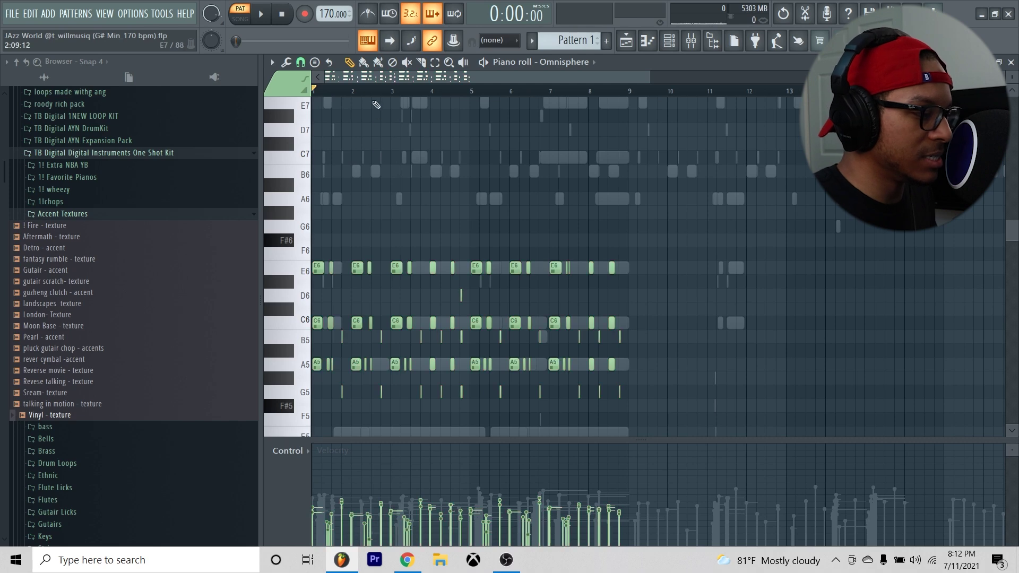
{"action": "scroll", "coordinate": [374, 98], "scroll_direction": "up", "scroll_amount": 3}
{"action": "scroll", "coordinate": [492, 100], "scroll_direction": "up", "scroll_amount": 3}
{"action": "left_click_drag", "start_coordinate": [378, 76], "coordinate": [401, 78]}
{"action": "left_click_drag", "start_coordinate": [431, 219], "coordinate": [685, 424]}
{"action": "scroll", "coordinate": [660, 391], "scroll_direction": "down", "scroll_amount": 3}
{"action": "left_click", "coordinate": [631, 142]}
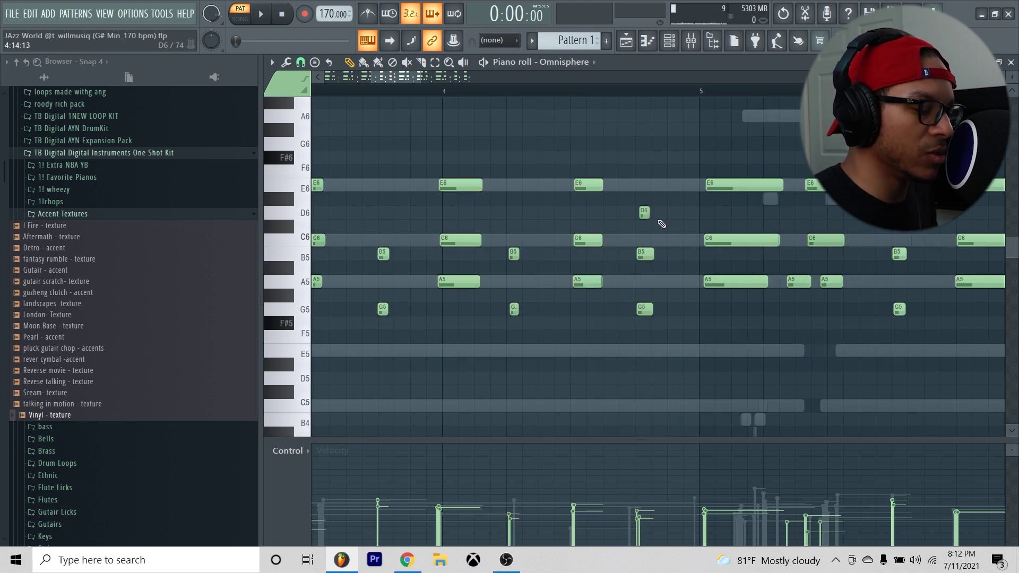
Delete the short D6 note closing bar 4, and audition the pattern with bar 4's remaining notes highlighted.
{"action": "left_click_drag", "start_coordinate": [658, 193], "coordinate": [630, 225]}
{"action": "right_click", "coordinate": [644, 213]}
{"action": "scroll", "coordinate": [478, 159], "scroll_direction": "up", "scroll_amount": 1}
{"action": "left_click_drag", "start_coordinate": [463, 151], "coordinate": [693, 400]}
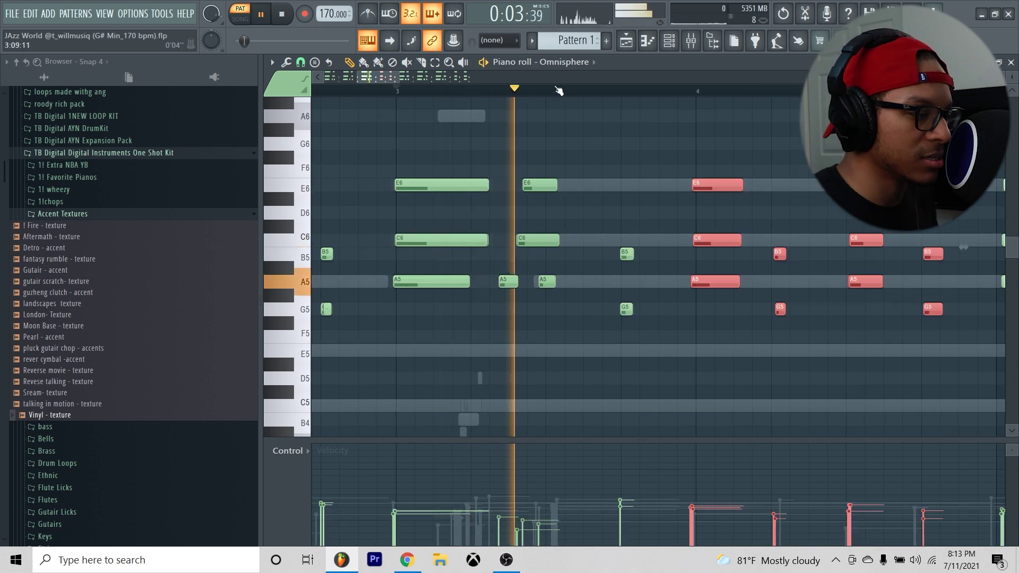
{"action": "scroll", "coordinate": [493, 84], "scroll_direction": "down", "scroll_amount": 1}
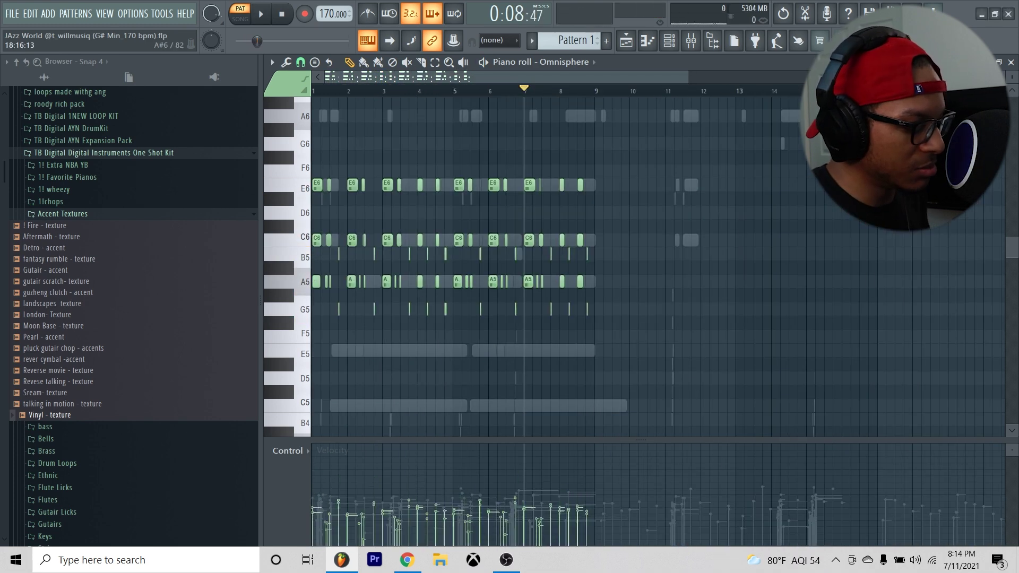
Adjust the piano notes' velocities with the Multiply control of Level Scaling.
{"action": "key", "text": "alt+x"}
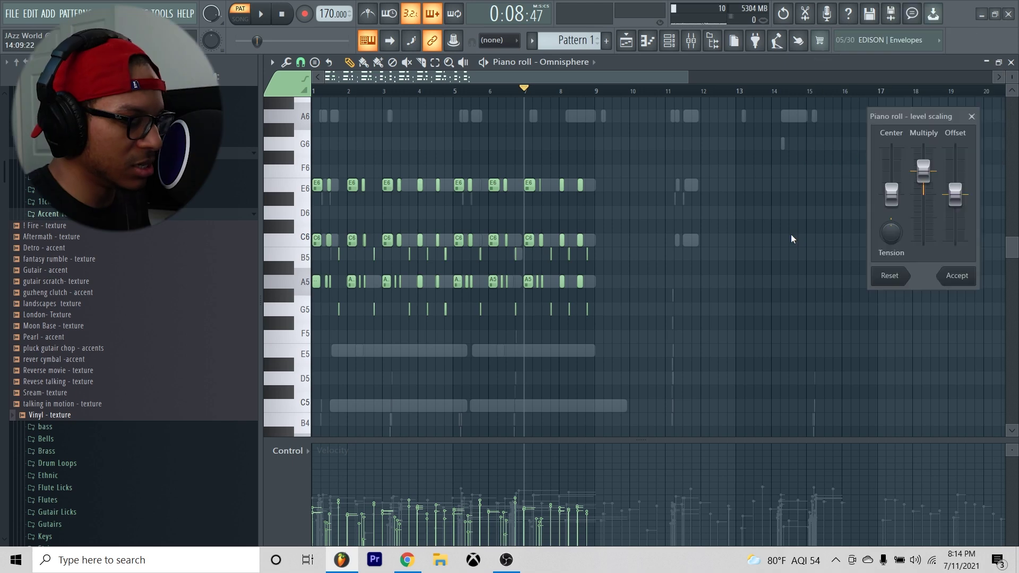
{"action": "mouse_move", "coordinate": [923, 193]}
{"action": "left_mouse_down"}
{"action": "mouse_move", "coordinate": [923, 164]}
{"action": "mouse_move", "coordinate": [923, 175]}
{"action": "left_mouse_up"}
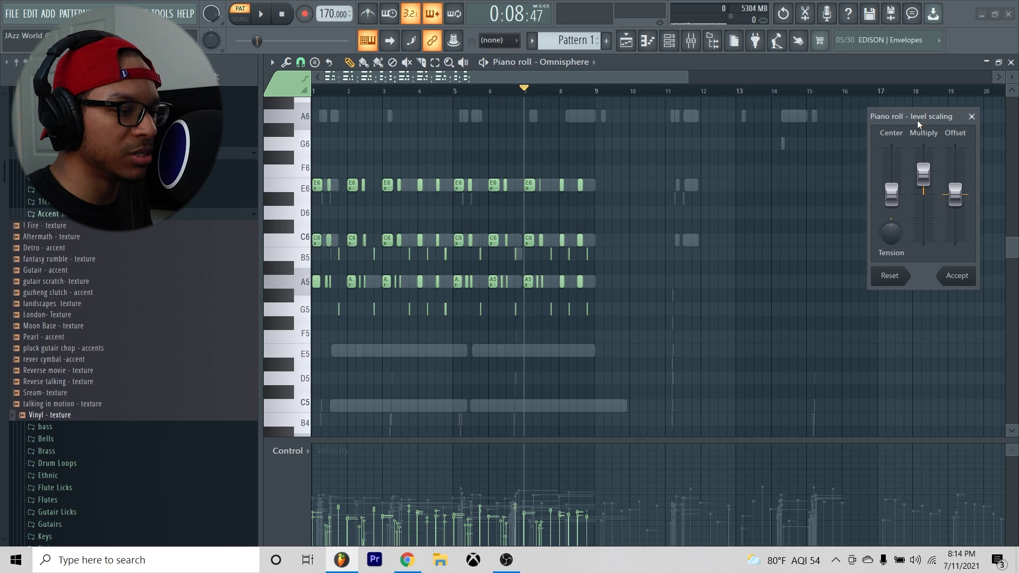
{"action": "left_click_drag", "start_coordinate": [932, 181], "coordinate": [932, 177]}
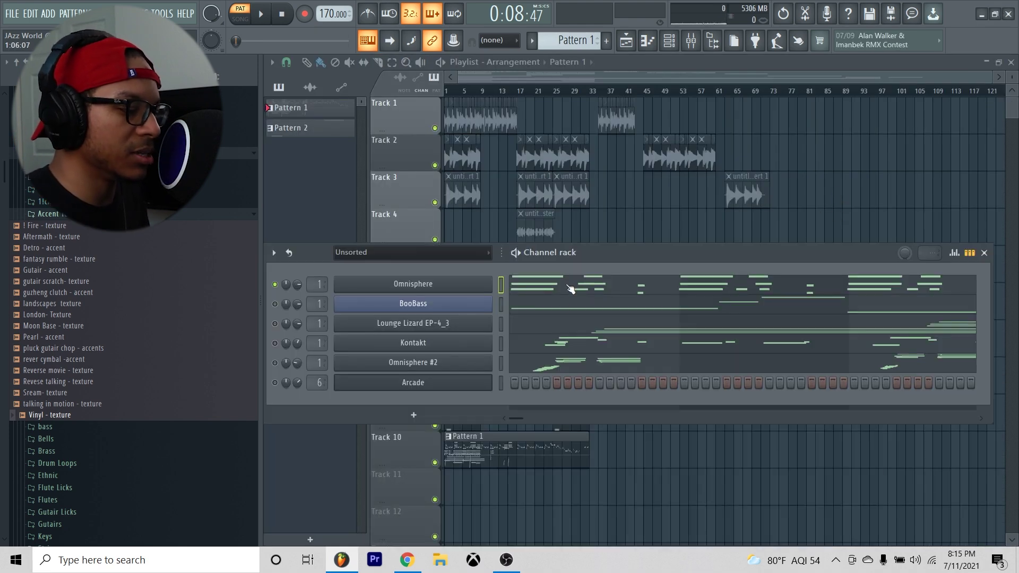
Open the BooBass notes in the piano roll, play the bass line through, and examine its notes.
{"action": "left_click", "coordinate": [553, 315]}
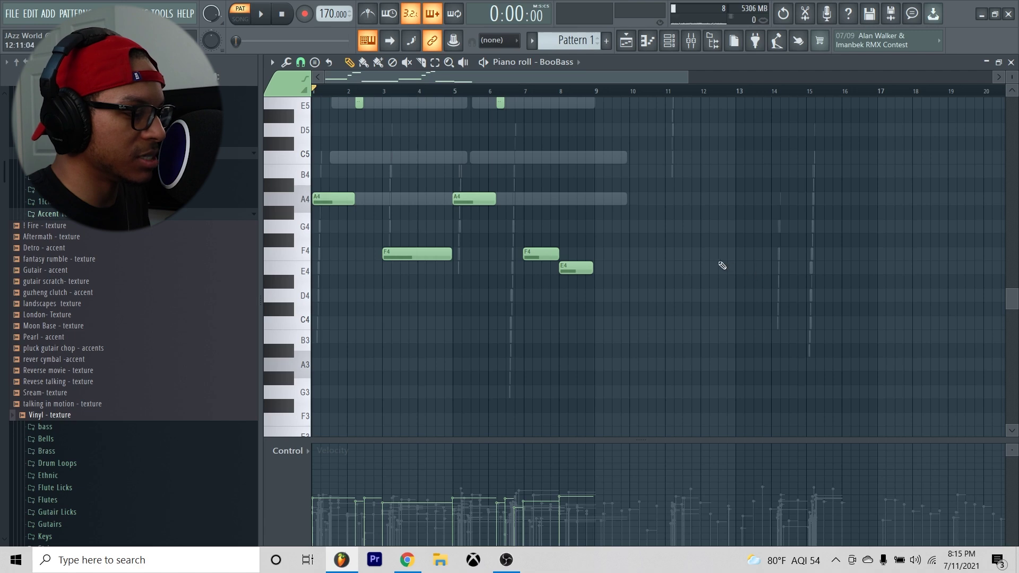
{"action": "scroll", "coordinate": [619, 190], "scroll_direction": "up", "scroll_amount": 3}
{"action": "key", "text": "space"}
{"action": "scroll", "coordinate": [615, 212], "scroll_direction": "up", "scroll_amount": 2}
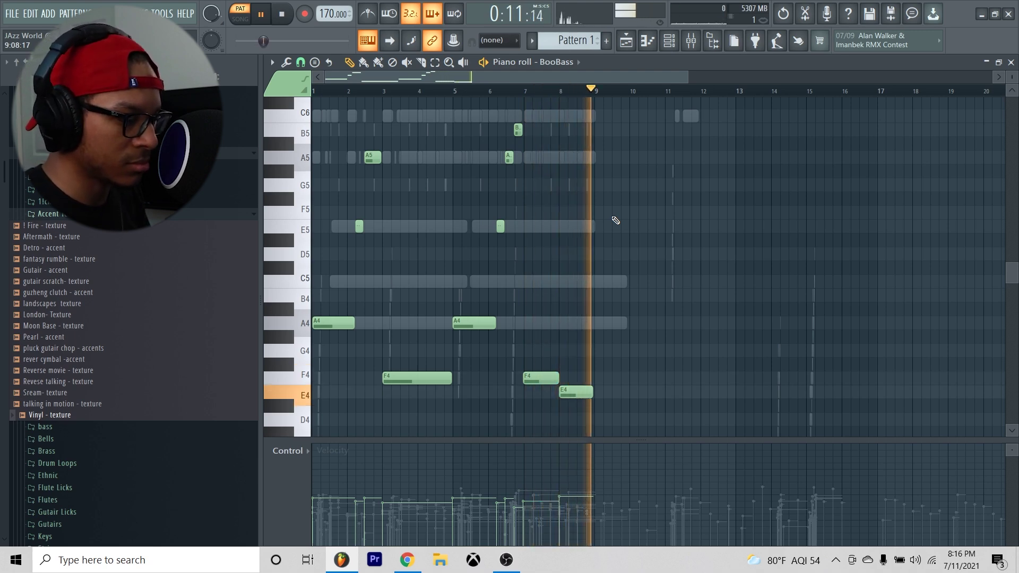
{"action": "key", "text": "space"}
{"action": "scroll", "coordinate": [398, 204], "scroll_direction": "up", "scroll_amount": 2}
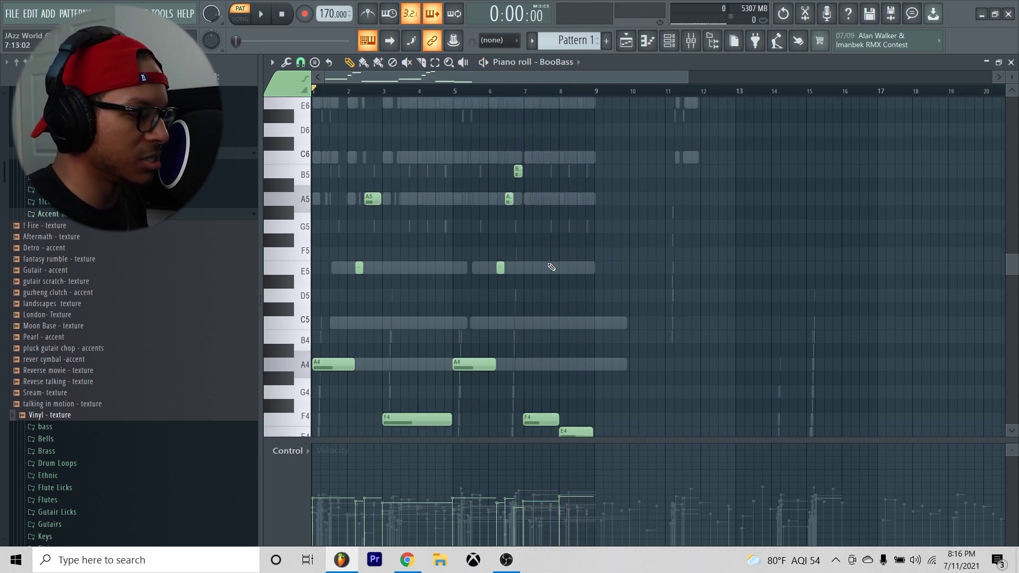
{"action": "scroll", "coordinate": [482, 250], "scroll_direction": "down", "scroll_amount": 2}
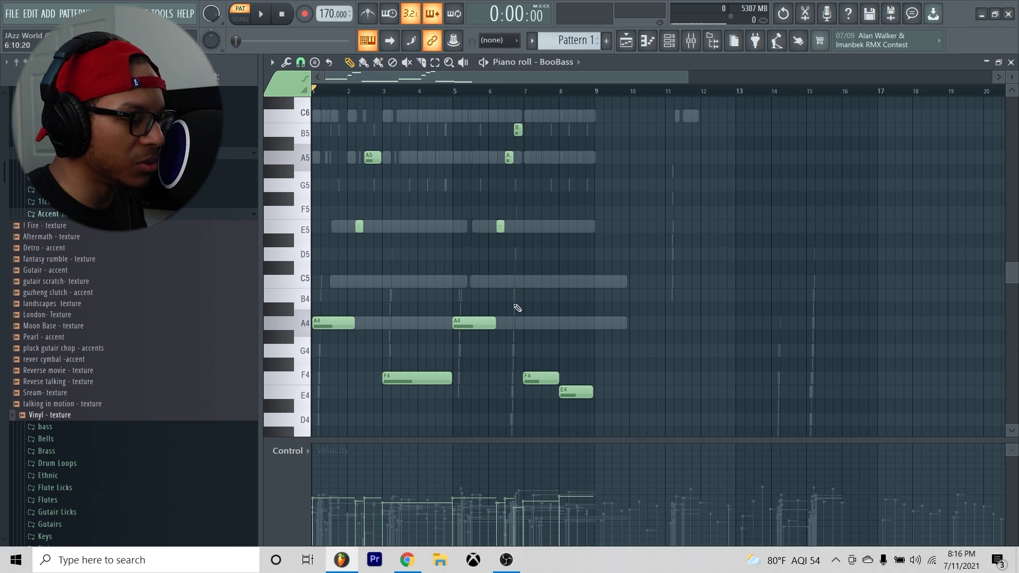
{"action": "scroll", "coordinate": [413, 387], "scroll_direction": "down", "scroll_amount": 6}
{"action": "scroll", "coordinate": [416, 276], "scroll_direction": "up", "scroll_amount": 4}
Add an A4 bass note at bar 3, step it down by semitones to F4, and delete it.
{"action": "left_click", "coordinate": [395, 336]}
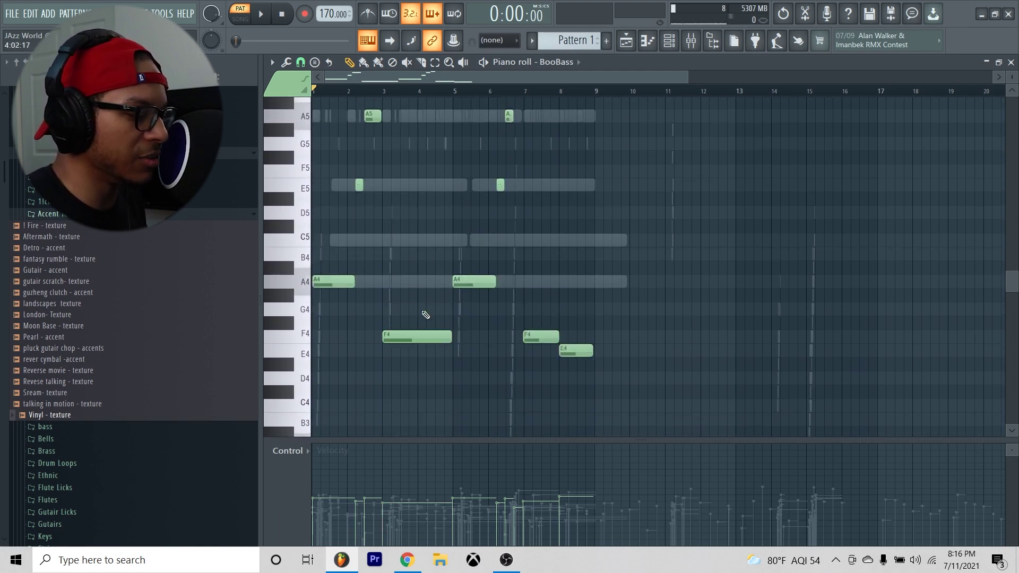
{"action": "left_click", "coordinate": [378, 280]}
{"action": "right_click", "coordinate": [379, 282]}
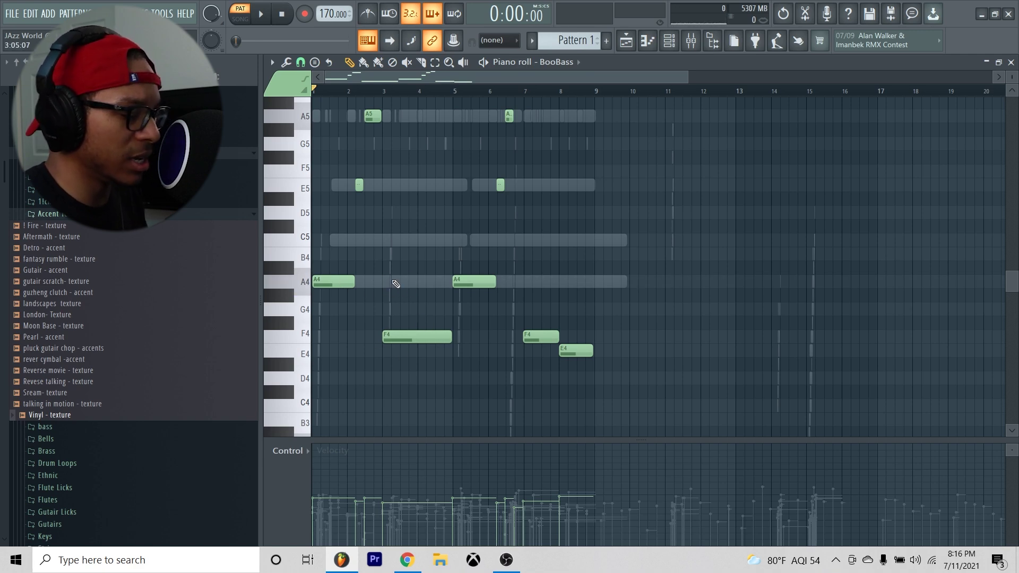
{"action": "left_click_drag", "start_coordinate": [396, 282], "coordinate": [430, 295]}
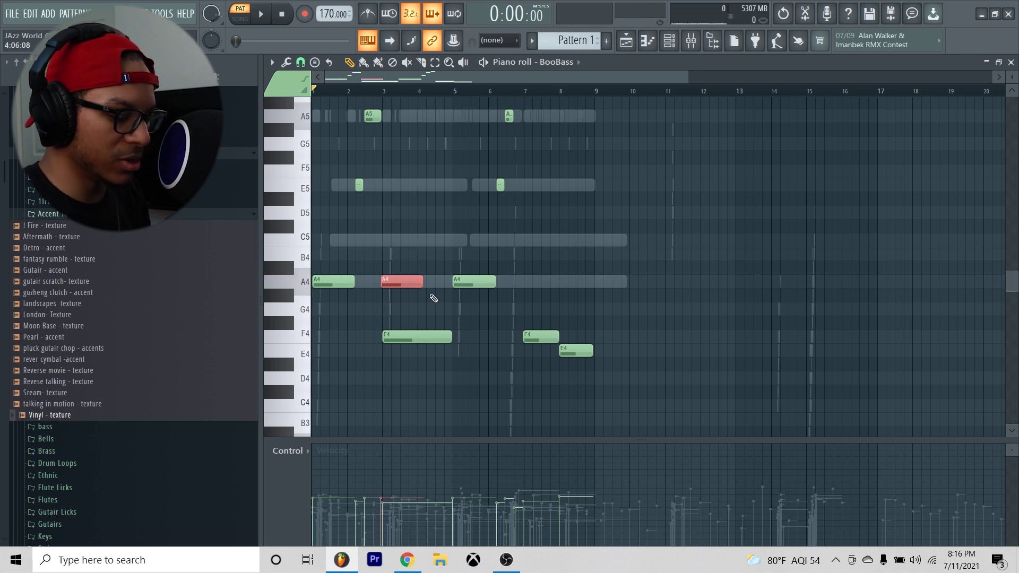
{"action": "key", "text": "shift+Down"}
{"action": "key", "text": "shift+Down"}
{"action": "key", "text": "shift+Down"}
{"action": "key", "text": "shift+Down"}
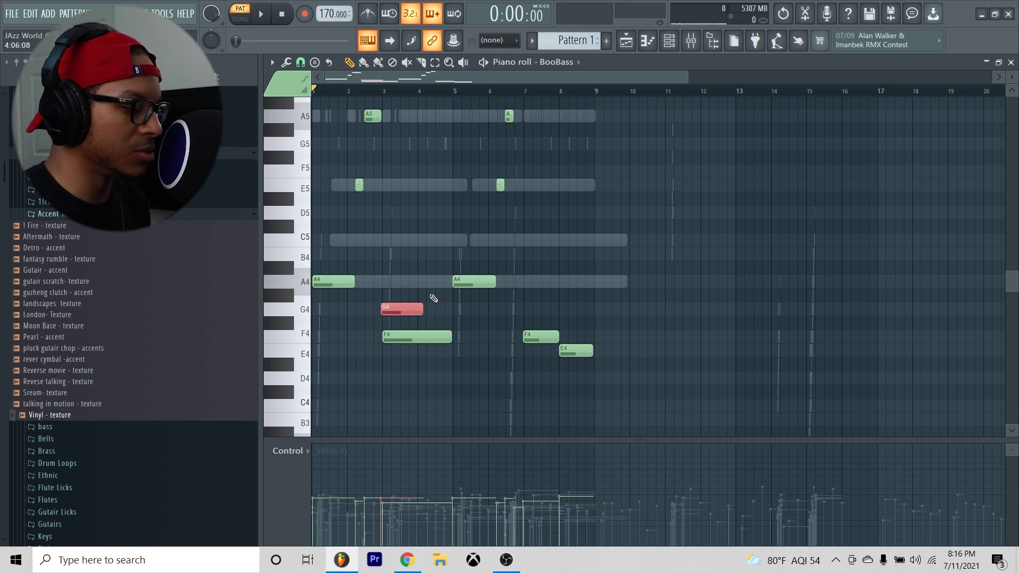
{"action": "right_click", "coordinate": [401, 338]}
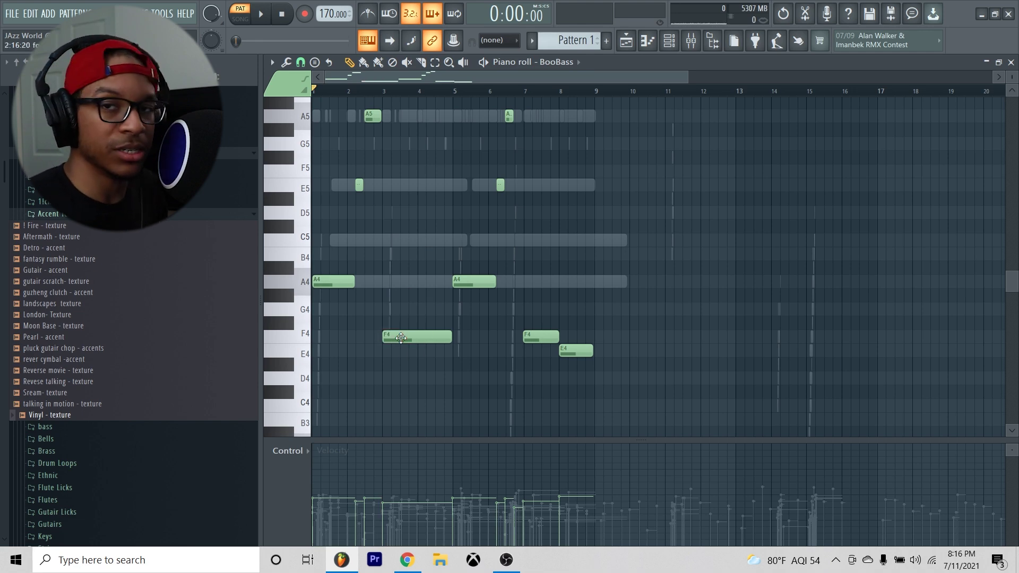
Copy bar 1's A4 bass note upward by semitones through C5 to E5, and delete the copy.
{"action": "scroll", "coordinate": [351, 287], "scroll_direction": "up", "scroll_amount": 3}
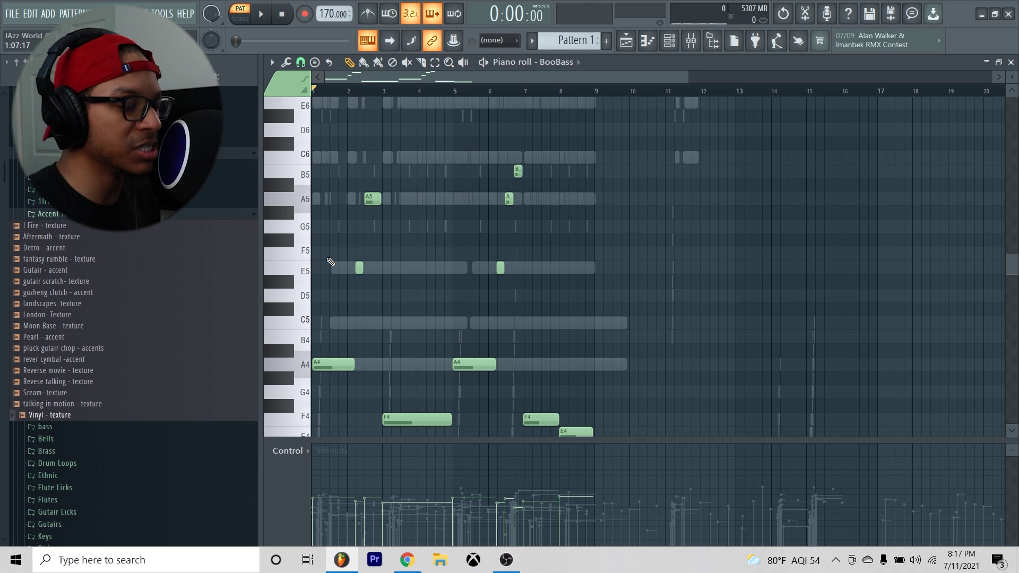
{"action": "left_click", "coordinate": [333, 365]}
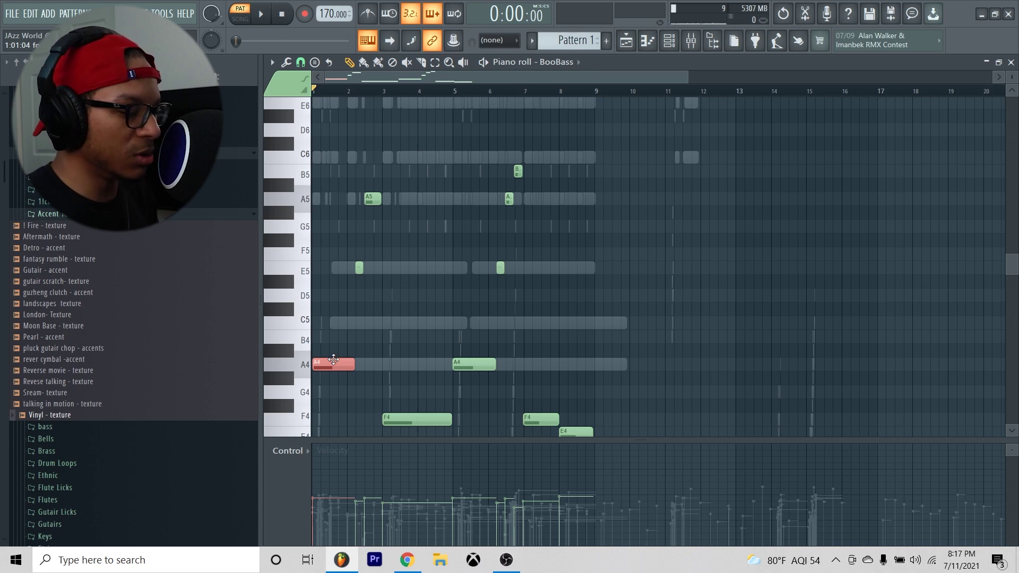
{"action": "key", "text": "shift+Up"}
{"action": "key", "text": "shift+Up"}
{"action": "key", "text": "shift+Up"}
{"action": "key", "text": "shift+Up"}
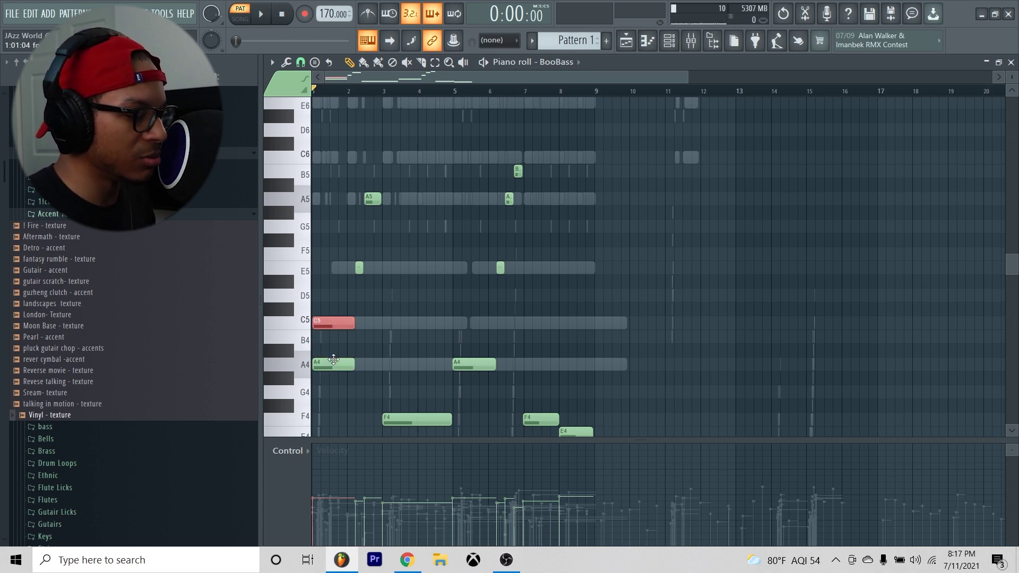
{"action": "key", "text": "shift+Up"}
{"action": "key", "text": "shift+Up"}
{"action": "key", "text": "shift+Up"}
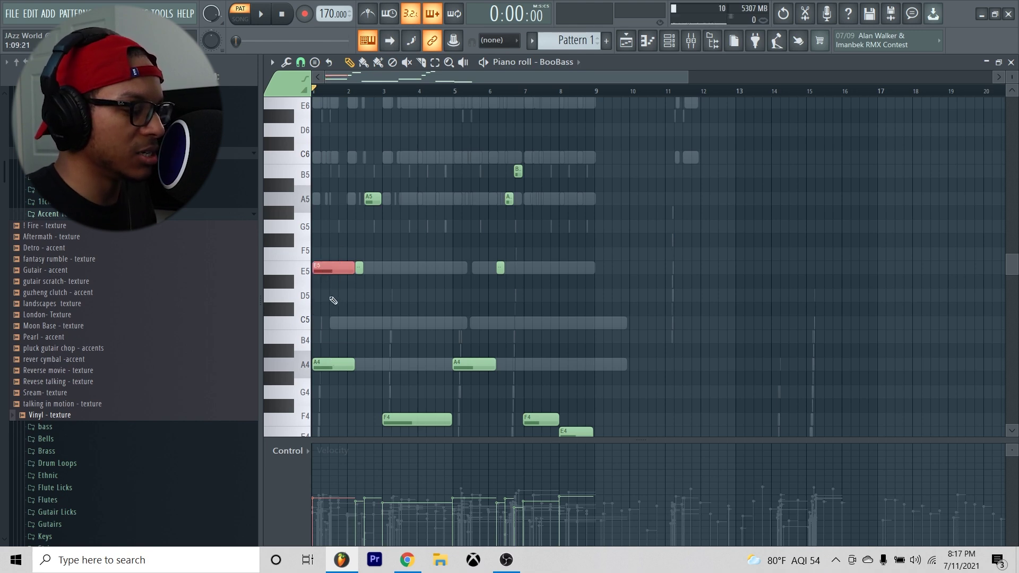
{"action": "right_click", "coordinate": [327, 266]}
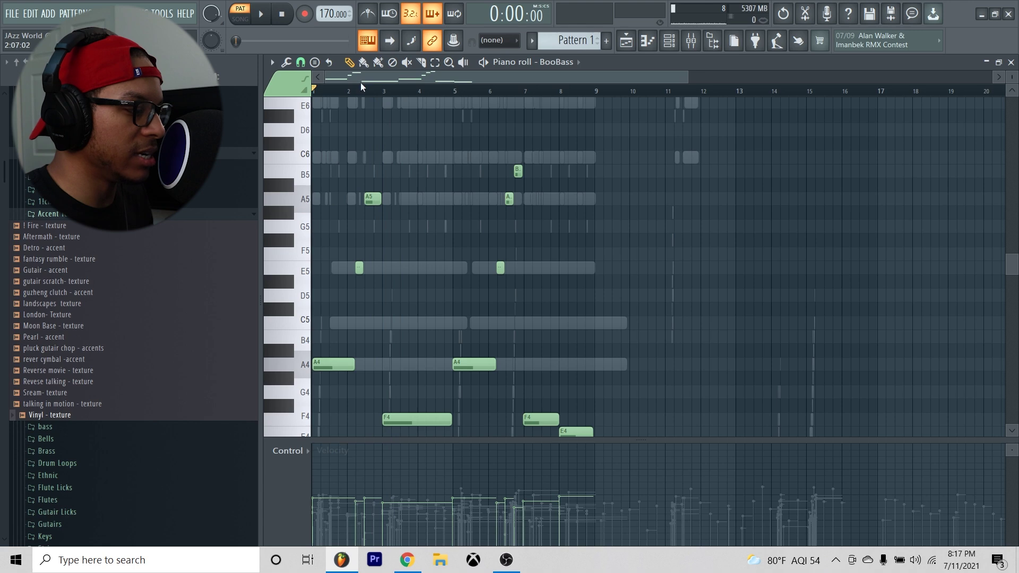
Step the short E5 bass note in bar 2 upward by semitones.
{"action": "scroll", "coordinate": [365, 90], "scroll_direction": "up", "scroll_amount": 6}
{"action": "scroll", "coordinate": [538, 258], "scroll_direction": "up", "scroll_amount": 3}
{"action": "scroll", "coordinate": [538, 258], "scroll_direction": "up", "scroll_amount": 1}
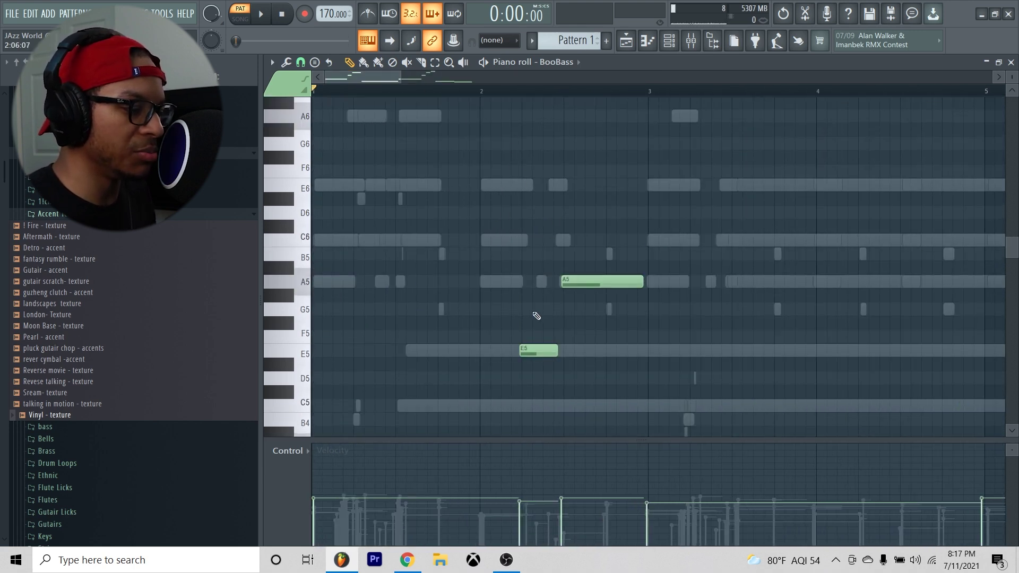
{"action": "scroll", "coordinate": [569, 248], "scroll_direction": "down", "scroll_amount": 3}
{"action": "left_click", "coordinate": [551, 272]}
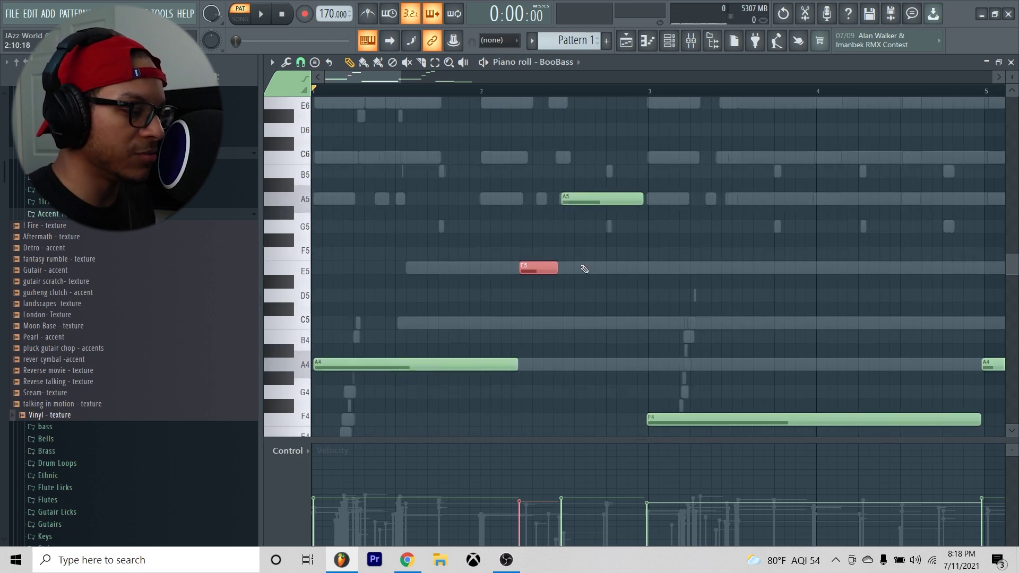
{"action": "key", "text": "Up"}
{"action": "key", "text": "Up"}
{"action": "key", "text": "shift+Up"}
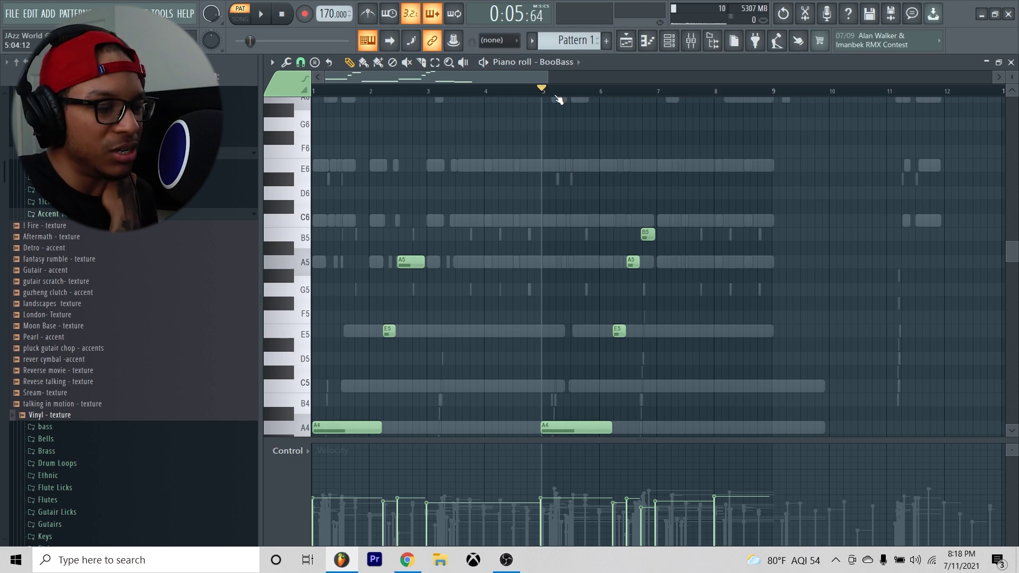
Highlight the short A5 and B5 bass notes in bar 6 and audition them.
{"action": "left_click_drag", "start_coordinate": [614, 202], "coordinate": [681, 240]}
{"action": "left_click", "coordinate": [671, 251]}
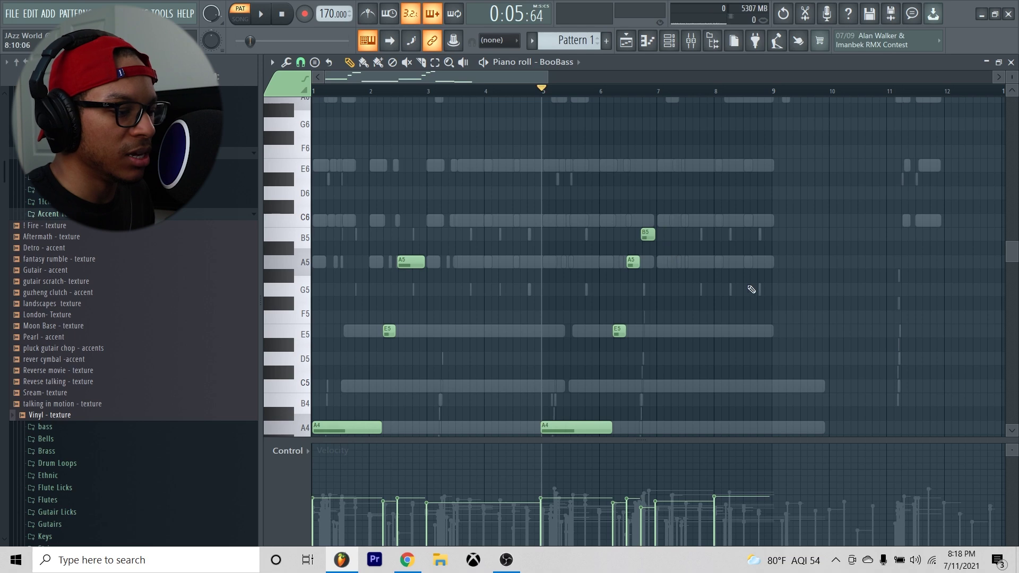
{"action": "scroll", "coordinate": [587, 116], "scroll_direction": "down", "scroll_amount": 3}
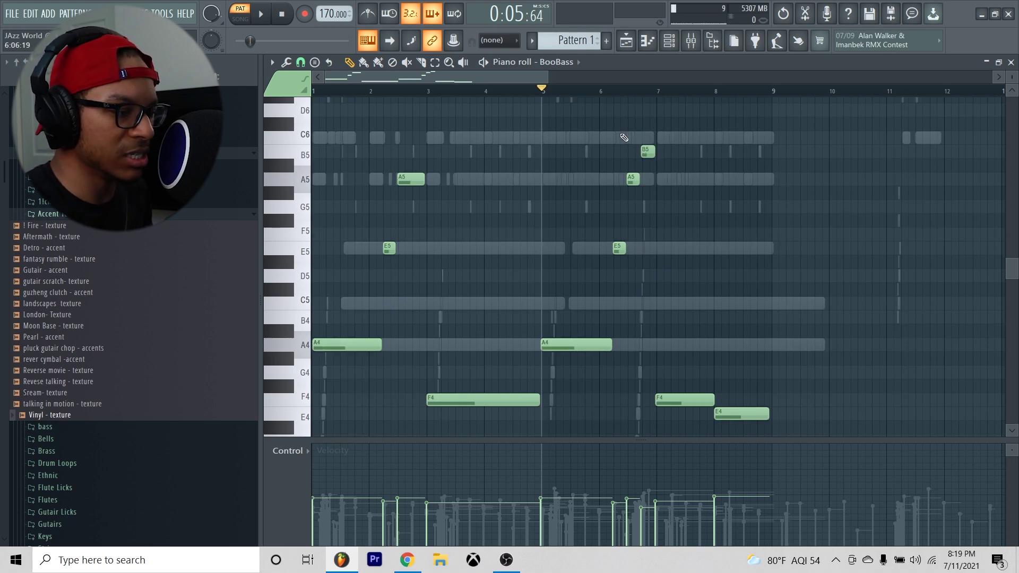
{"action": "left_click", "coordinate": [647, 154]}
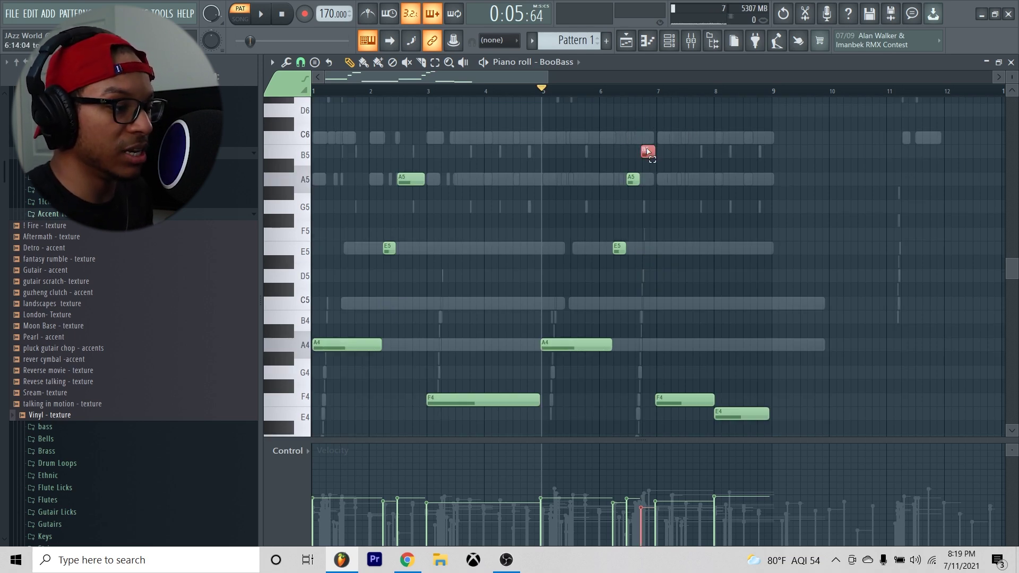
{"action": "left_click", "coordinate": [635, 181]}
{"action": "left_click", "coordinate": [644, 153]}
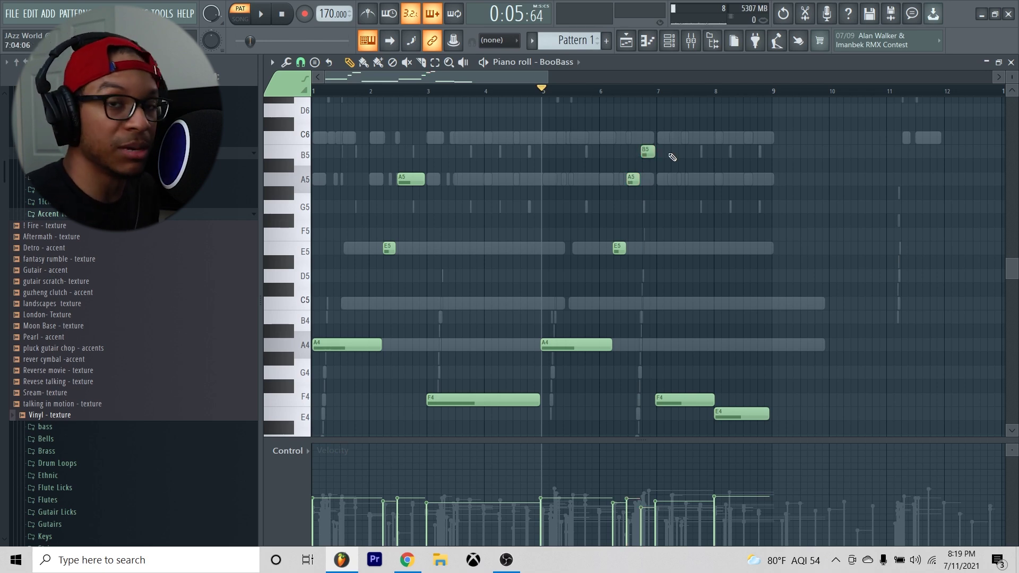
Play the BooBass line from bar 5, stop it, and examine its closing F4 and E4 notes in bars 7 and 8.
{"action": "key", "text": "space"}
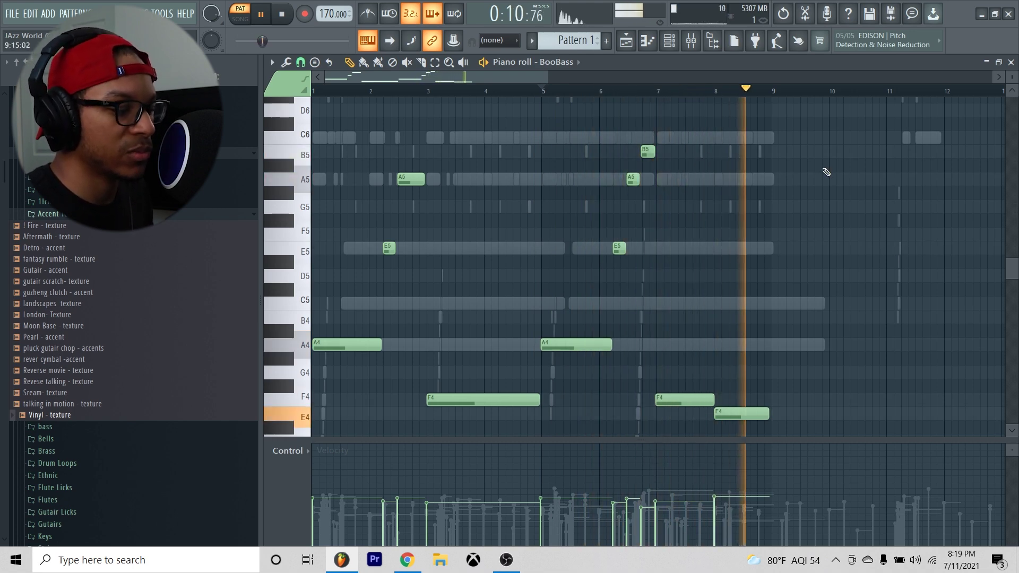
{"action": "key", "text": "space"}
{"action": "scroll", "coordinate": [717, 323], "scroll_direction": "down", "scroll_amount": 3}
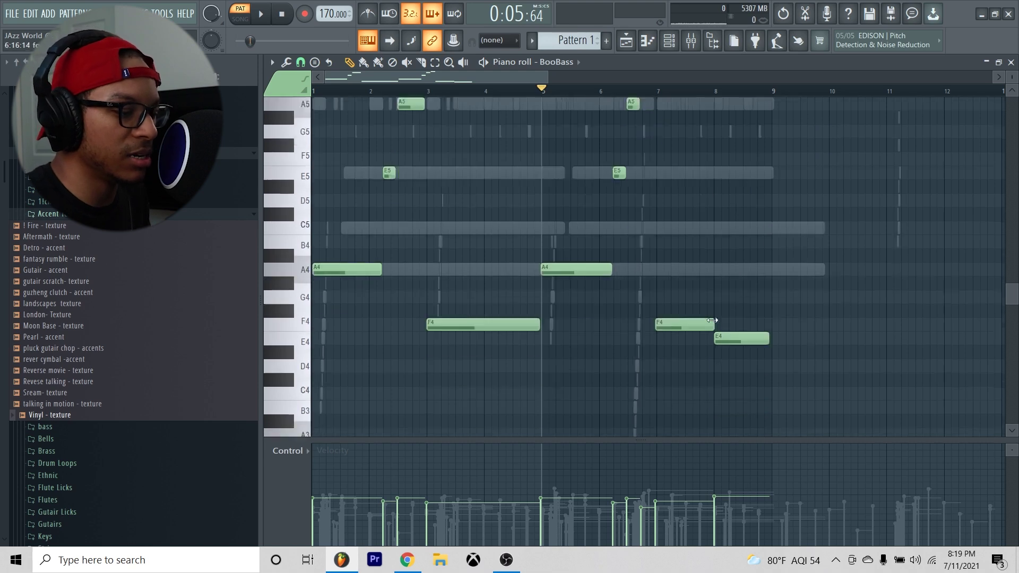
{"action": "left_click", "coordinate": [748, 289], "text": "ctrl"}
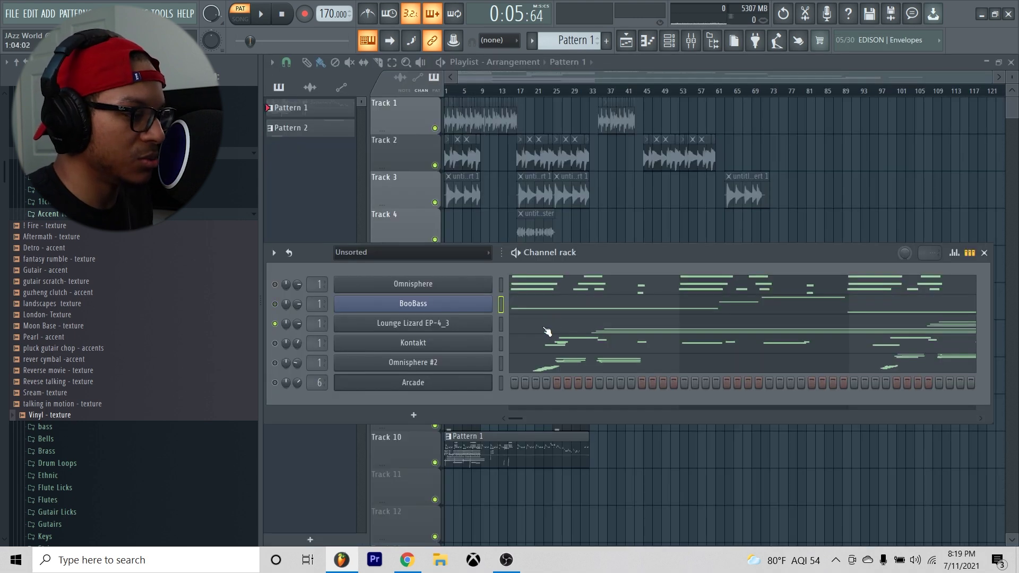
Open the Lounge Lizard EP-4_3 piano roll and play its chords while viewing the note range from A4 up to E6.
{"action": "left_click", "coordinate": [547, 330]}
{"action": "left_click_drag", "start_coordinate": [355, 92], "coordinate": [232, 92]}
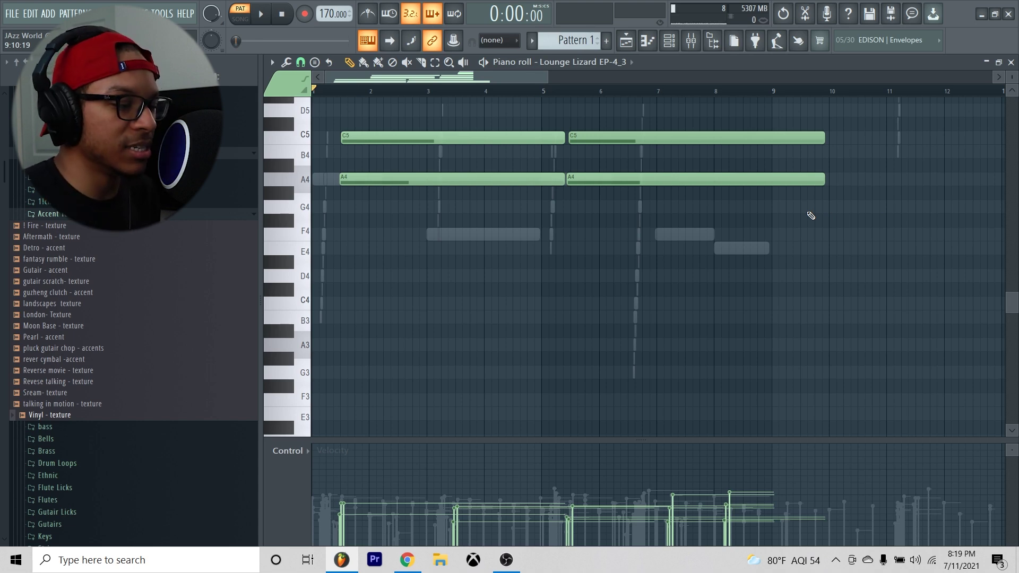
{"action": "scroll", "coordinate": [810, 215], "scroll_direction": "up", "scroll_amount": 4}
{"action": "key", "text": "space"}
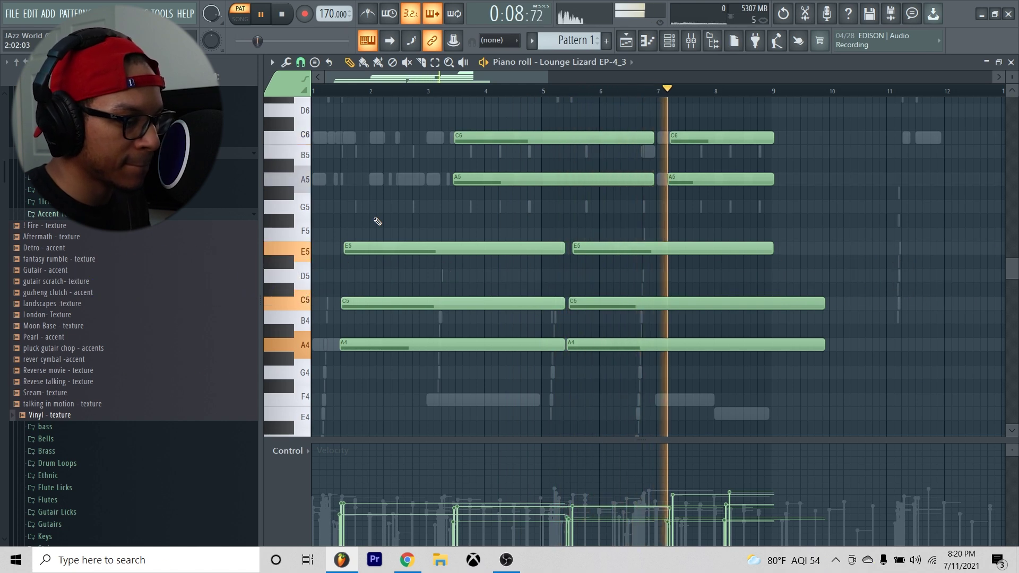
{"action": "scroll", "coordinate": [806, 249], "scroll_direction": "up", "scroll_amount": 2}
{"action": "scroll", "coordinate": [806, 249], "scroll_direction": "down", "scroll_amount": 5}
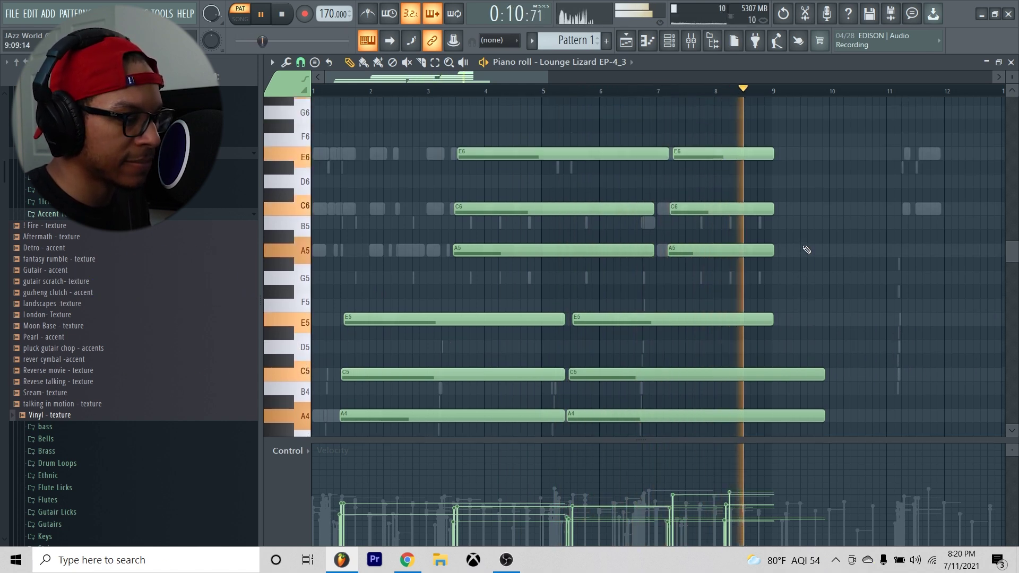
{"action": "key", "text": "space"}
Highlight the first Lounge Lizard chord's A4, C5 and E5 notes, mark its start in bar 1, and clear the selection.
{"action": "left_click_drag", "start_coordinate": [353, 296], "coordinate": [409, 387]}
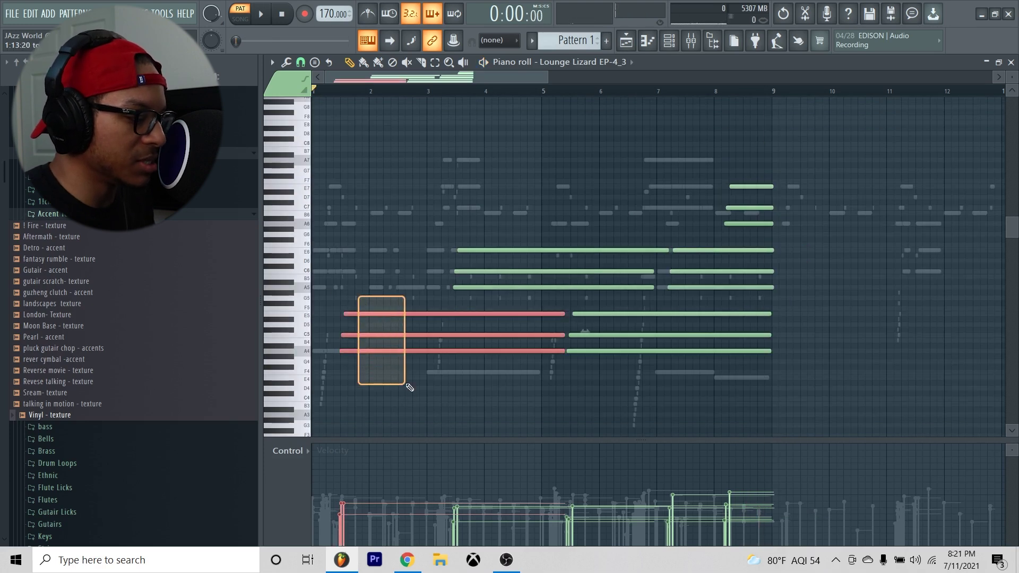
{"action": "left_click", "coordinate": [344, 89]}
{"action": "left_click", "coordinate": [338, 239], "text": "ctrl"}
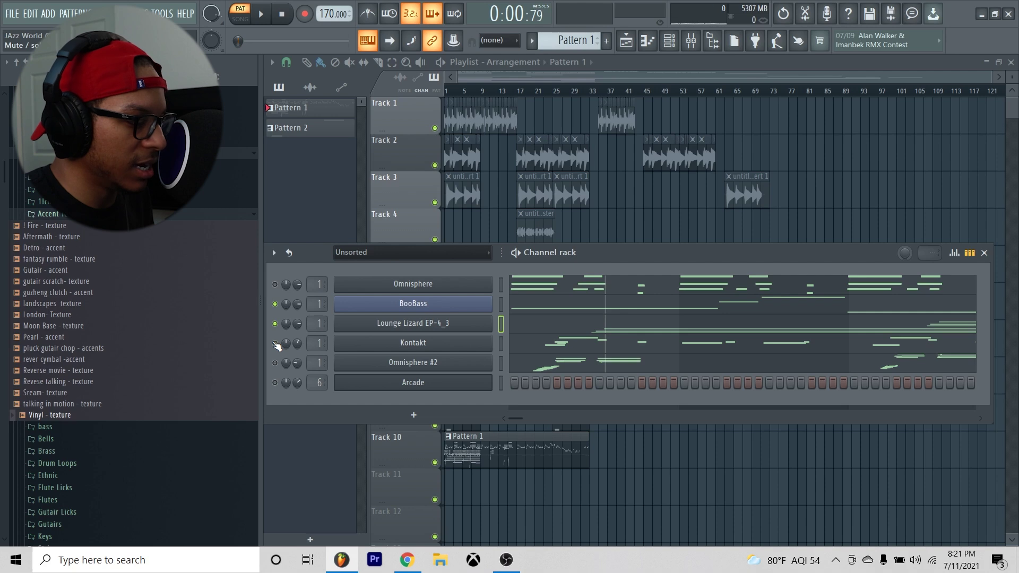
Unmute the Kontakt channel and play its melody from bar 1 in the piano roll.
{"action": "left_click", "coordinate": [275, 343]}
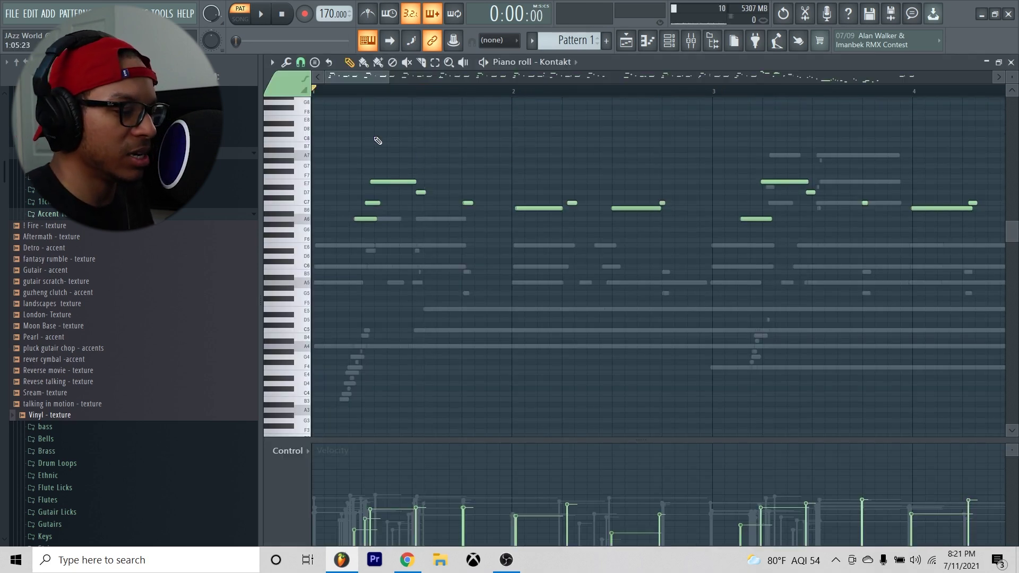
{"action": "scroll", "coordinate": [393, 139], "scroll_direction": "up", "scroll_amount": 2}
{"action": "scroll", "coordinate": [339, 218], "scroll_direction": "down", "scroll_amount": 2}
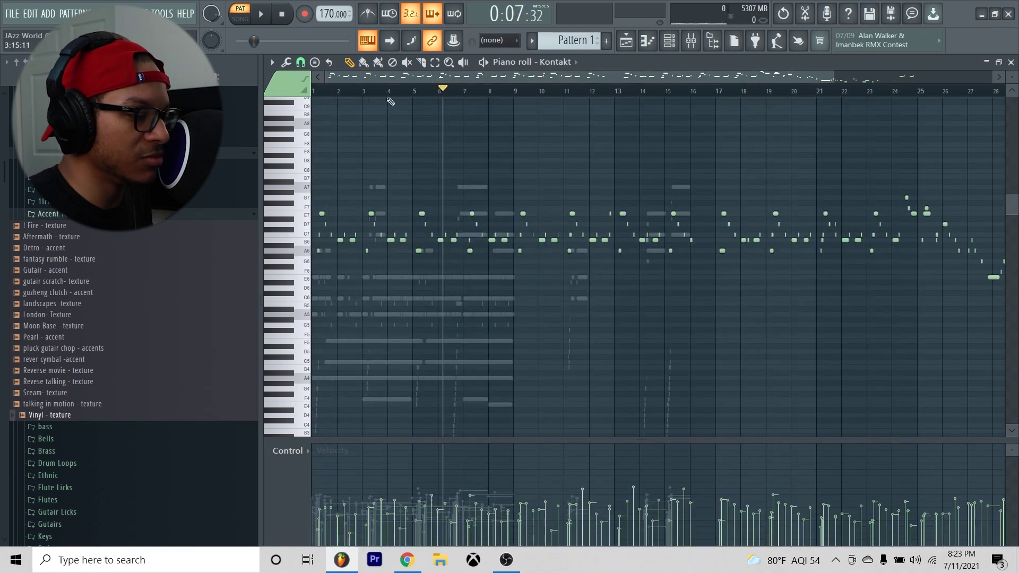
{"action": "left_click", "coordinate": [438, 90]}
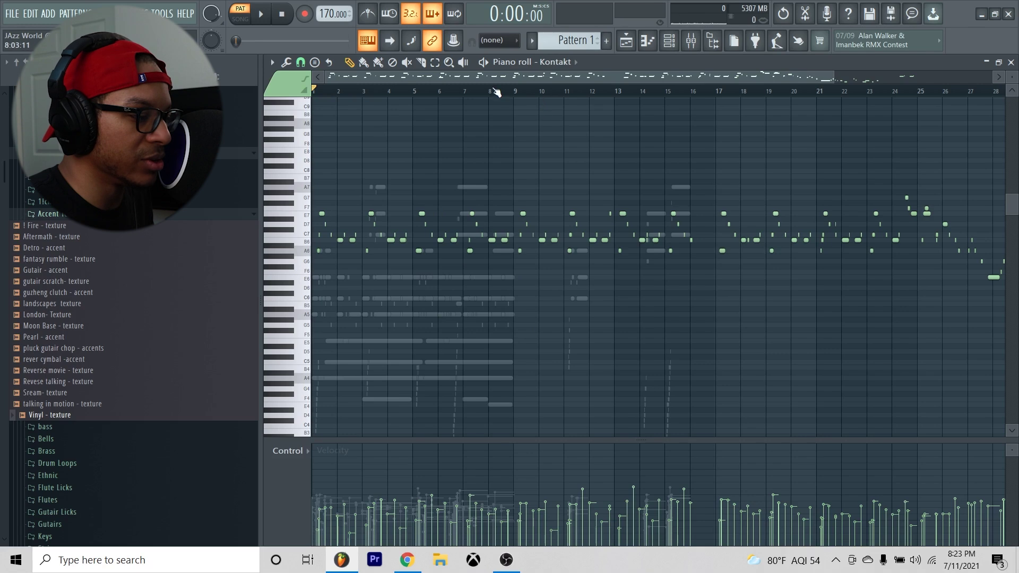
{"action": "scroll", "coordinate": [496, 91], "scroll_direction": "up", "scroll_amount": 3}
{"action": "left_click_drag", "start_coordinate": [406, 79], "coordinate": [335, 87]}
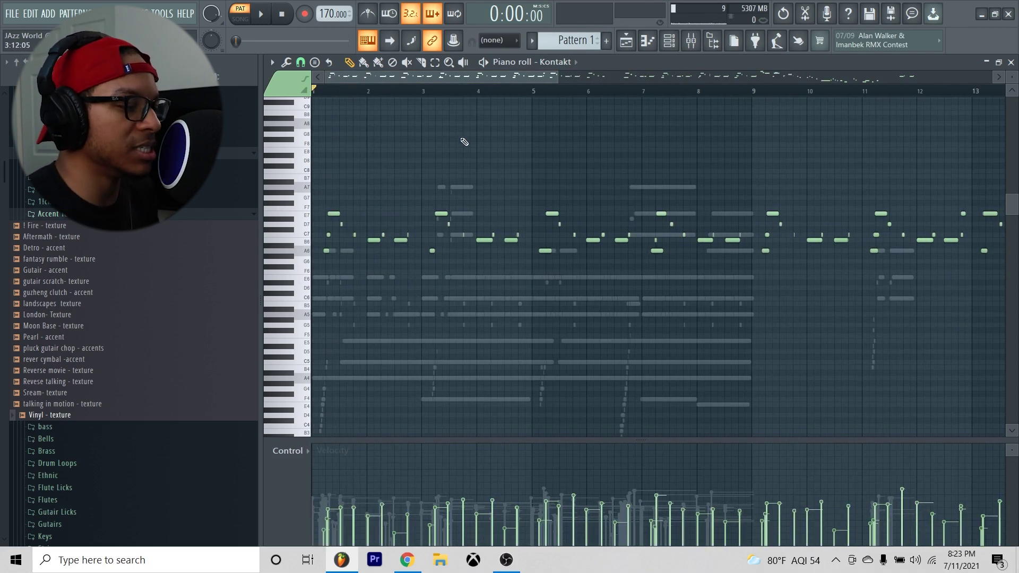
{"action": "key", "text": "space"}
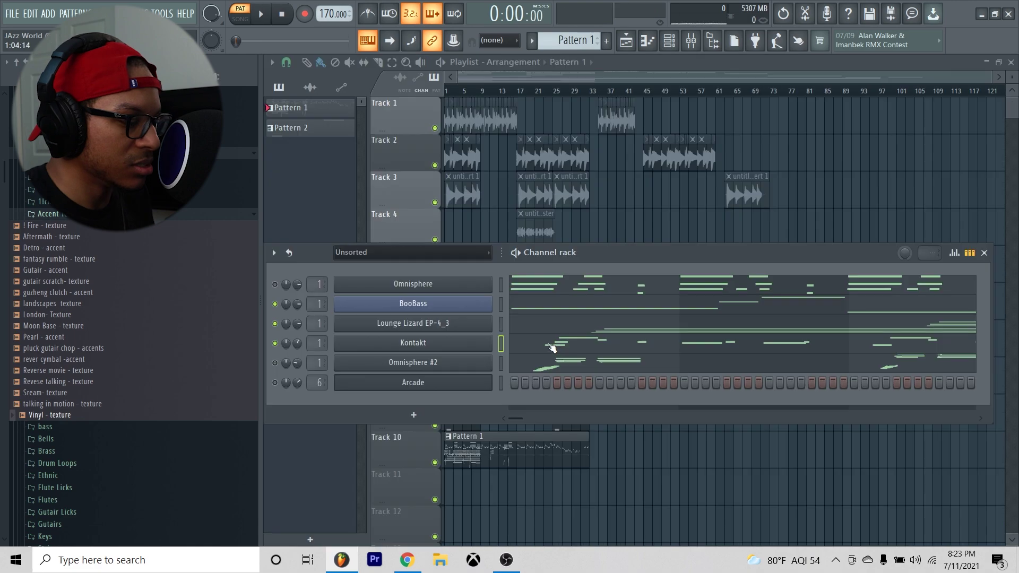
Mute Kontakt, unmute Omnisphere #2, and open the Omnisphere #2 piano roll.
{"action": "left_click", "coordinate": [555, 346]}
{"action": "key", "text": "Escape"}
{"action": "left_click", "coordinate": [274, 363]}
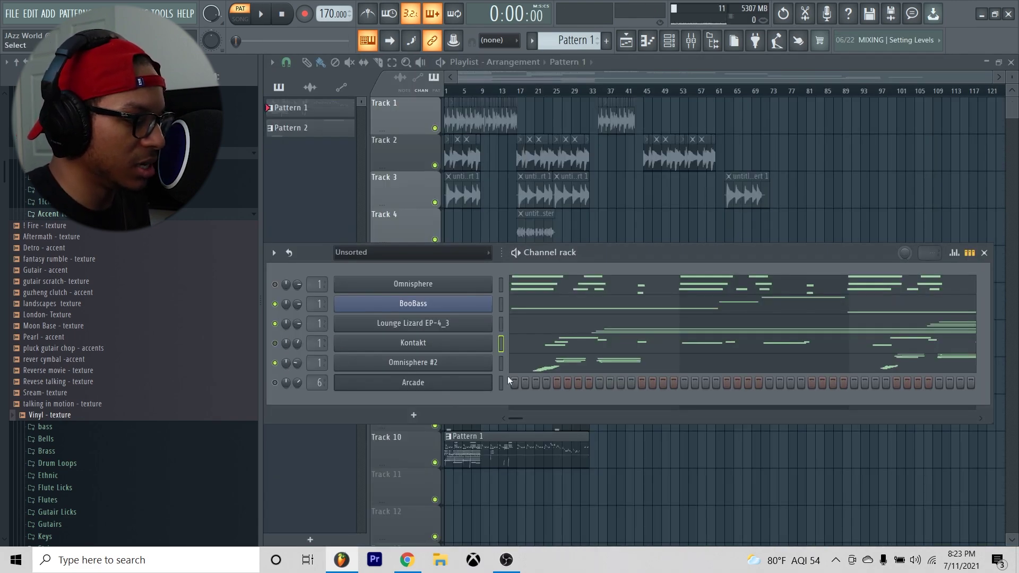
{"action": "left_click", "coordinate": [573, 365]}
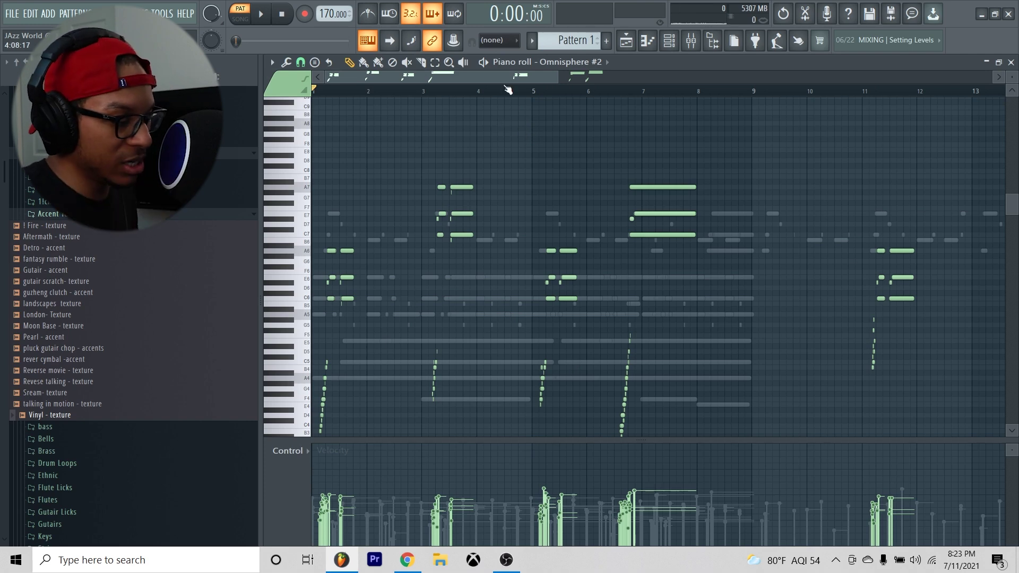
Highlight the rising note runs that lead into the Omnisphere #2 chords, and clear the selection.
{"action": "scroll", "coordinate": [541, 137], "scroll_direction": "down", "scroll_amount": 5}
{"action": "left_click_drag", "start_coordinate": [660, 195], "coordinate": [311, 398]}
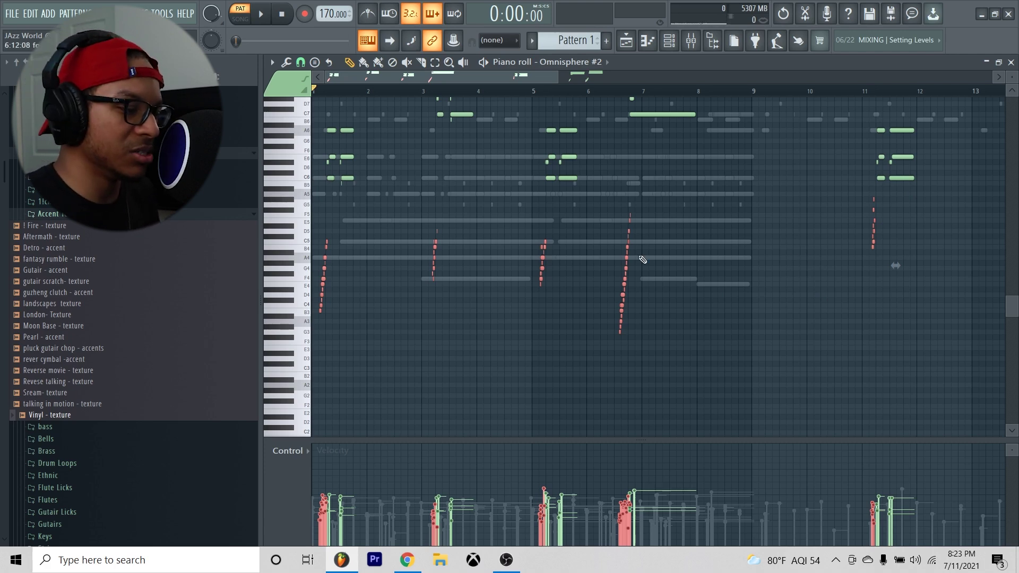
{"action": "left_click", "coordinate": [801, 238], "text": "ctrl"}
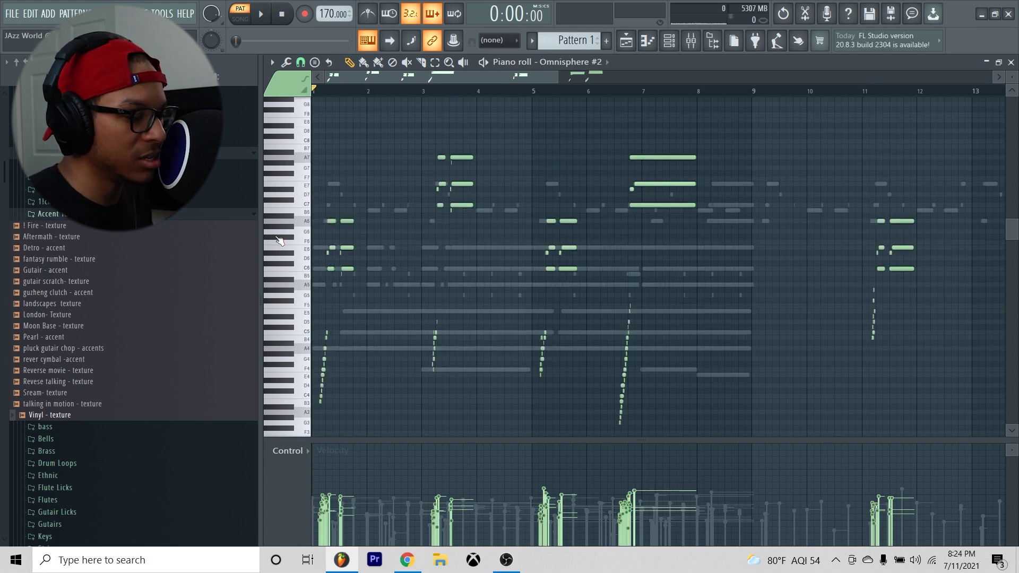
Highlight the Omnisphere #2 chord and run notes around bar 3, and view the part through bar 16.
{"action": "scroll", "coordinate": [324, 224], "scroll_direction": "up", "scroll_amount": 5}
{"action": "left_click_drag", "start_coordinate": [334, 77], "coordinate": [298, 80]}
{"action": "left_click_drag", "start_coordinate": [428, 214], "coordinate": [545, 232]}
{"action": "key", "text": "ctrl+Down"}
{"action": "left_click_drag", "start_coordinate": [427, 235], "coordinate": [443, 298]}
{"action": "scroll", "coordinate": [417, 233], "scroll_direction": "up", "scroll_amount": 5}
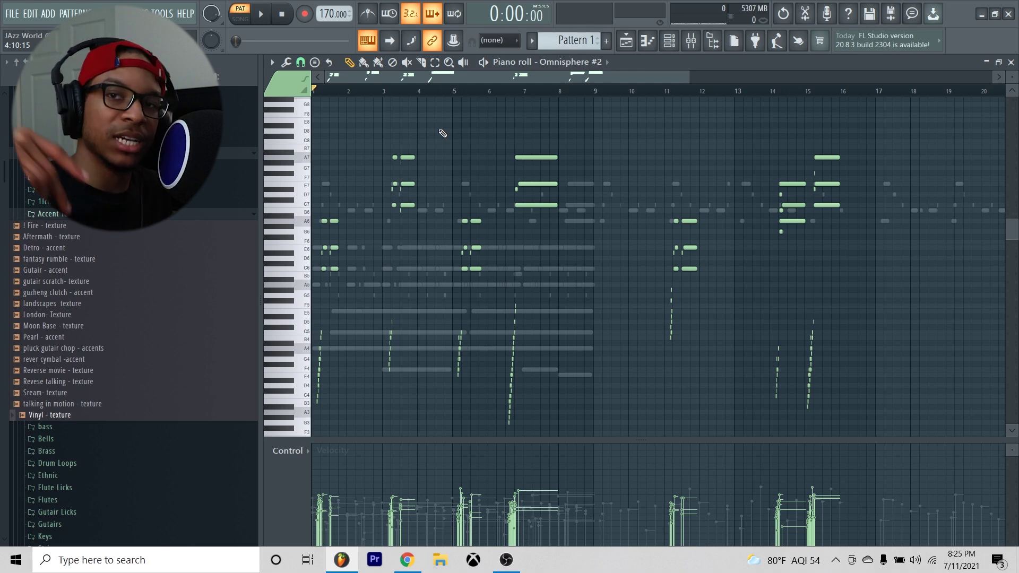
Return to the Channel rack, reopen the Omnisphere #2 part, and play it back.
{"action": "key", "text": "Escape"}
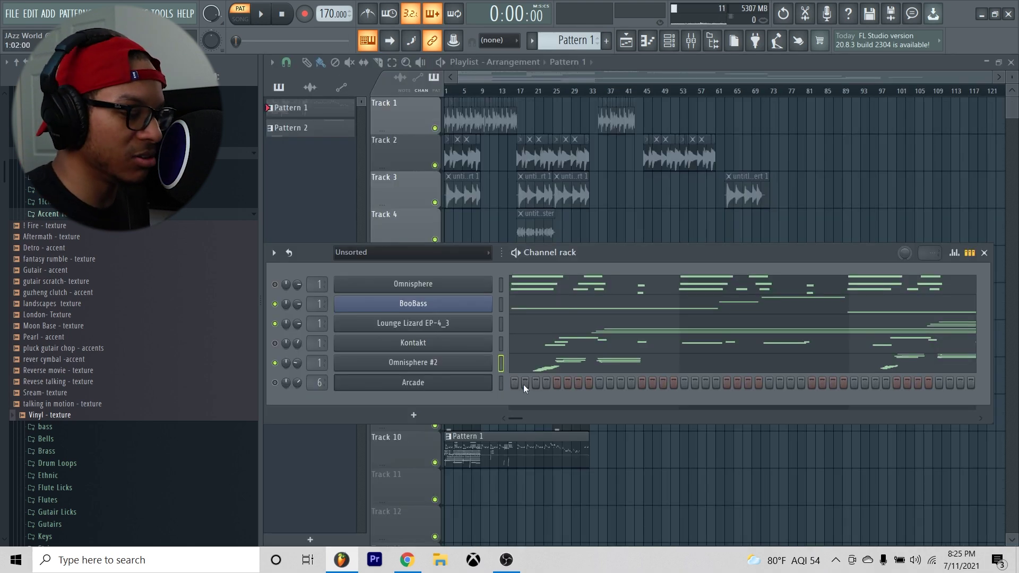
{"action": "left_click", "coordinate": [557, 365]}
{"action": "key", "text": "space"}
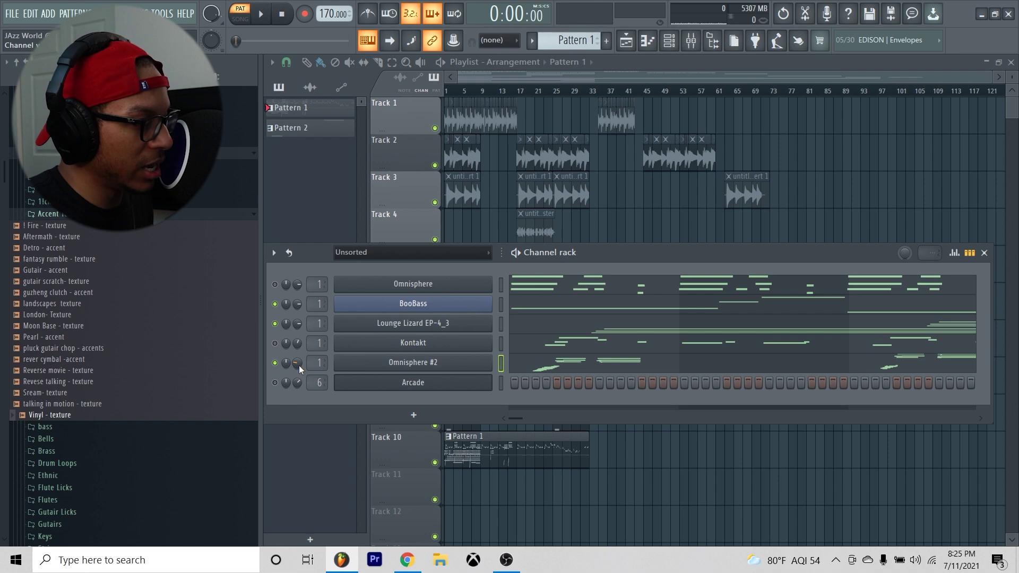
Open the Arcade piano roll in Pattern 2 and play its A4 and B5 notes.
{"action": "key", "text": "F6"}
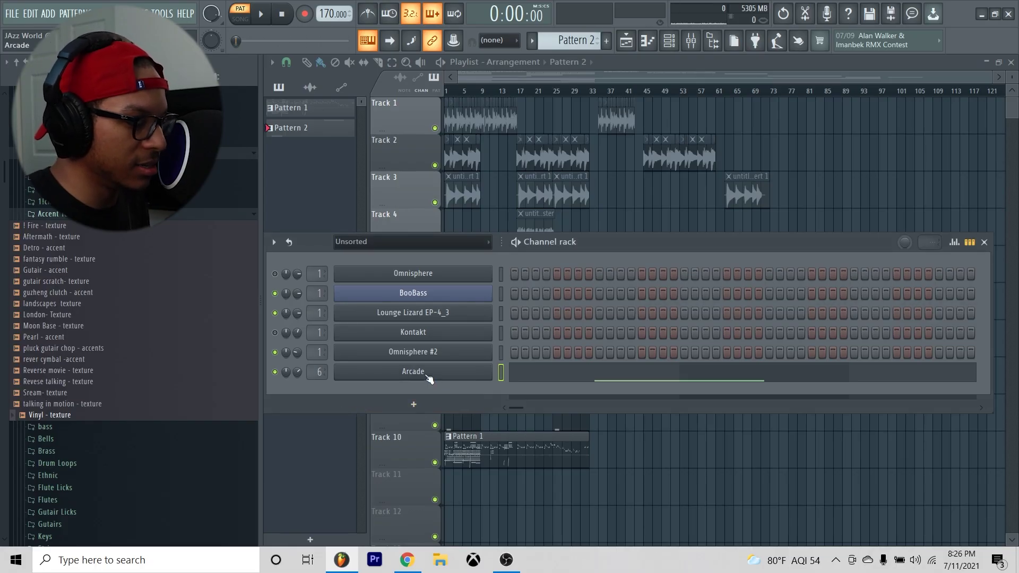
{"action": "left_click", "coordinate": [429, 376]}
{"action": "left_click_drag", "start_coordinate": [561, 294], "coordinate": [617, 256]}
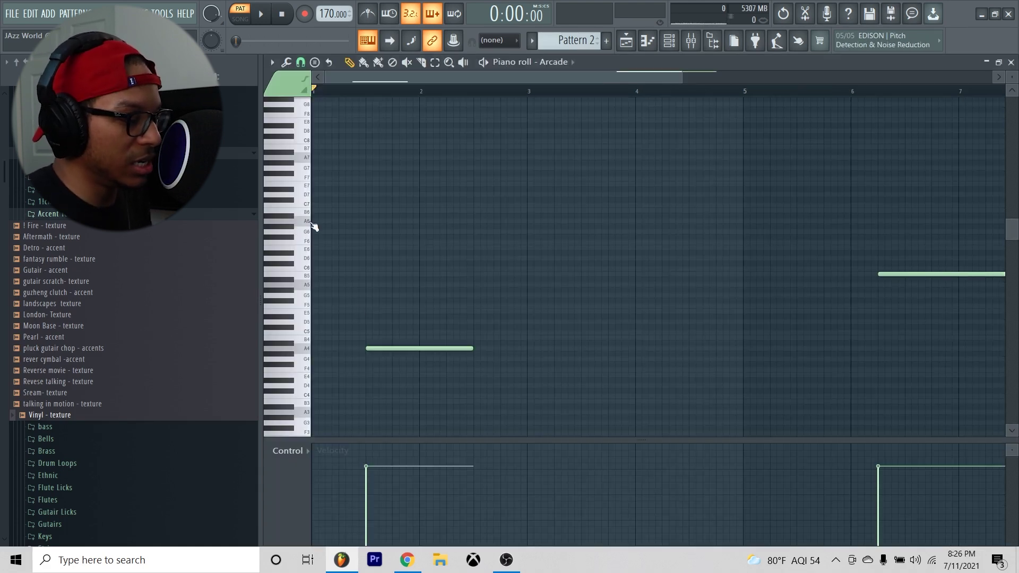
{"action": "scroll", "coordinate": [595, 210], "scroll_direction": "up", "scroll_amount": 3}
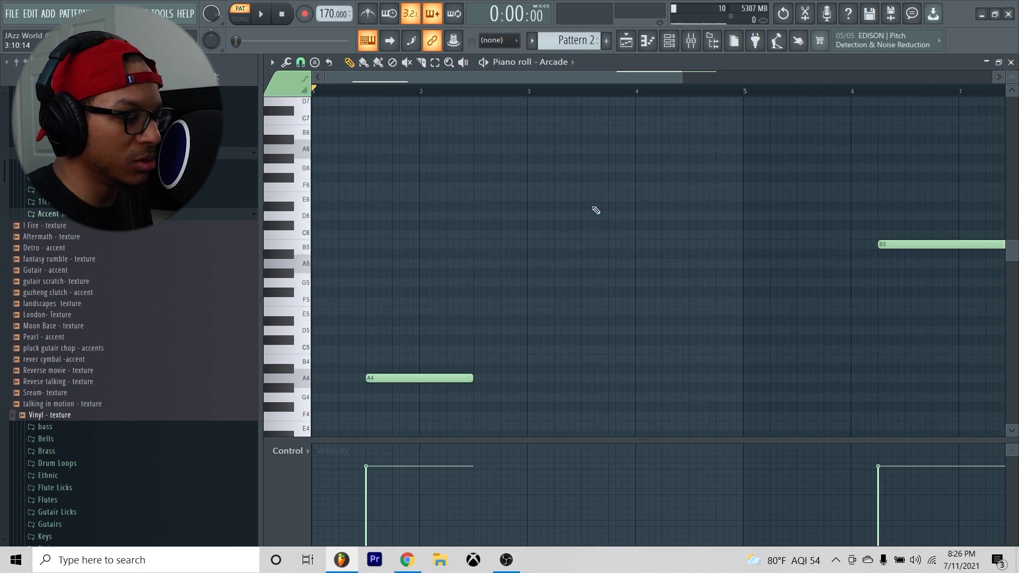
{"action": "scroll", "coordinate": [632, 106], "scroll_direction": "down", "scroll_amount": 2}
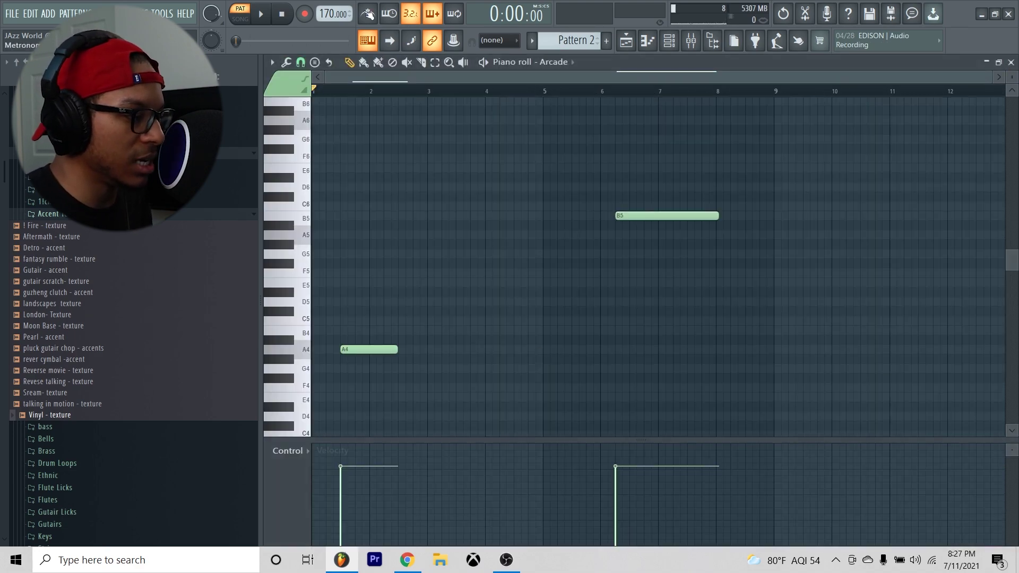
{"action": "key", "text": "space"}
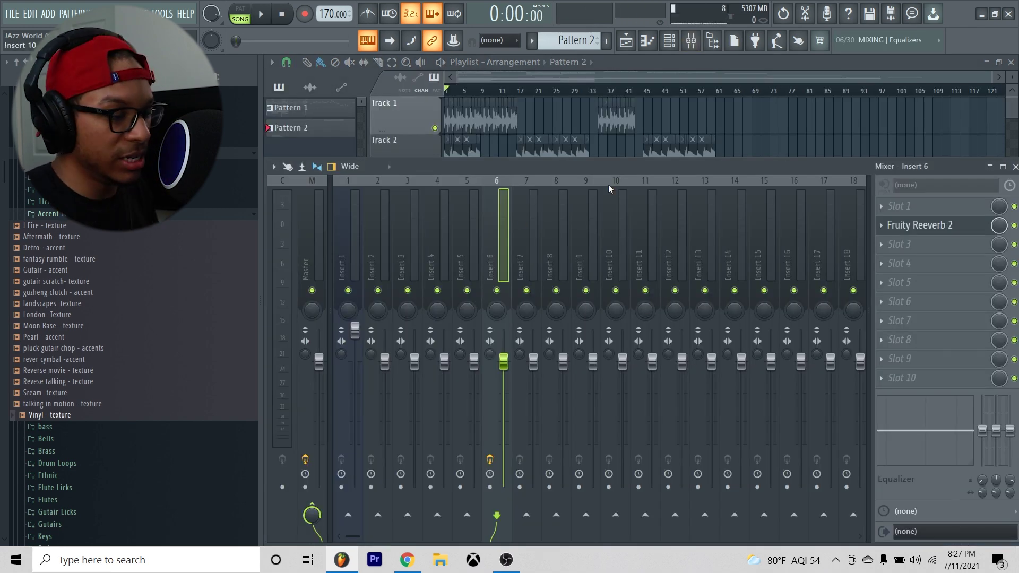
Open Fruity Reeverb 2 on mixer Insert 6 and adjust its wet level.
{"action": "left_click", "coordinate": [955, 226]}
{"action": "left_click_drag", "start_coordinate": [756, 93], "coordinate": [741, 93]}
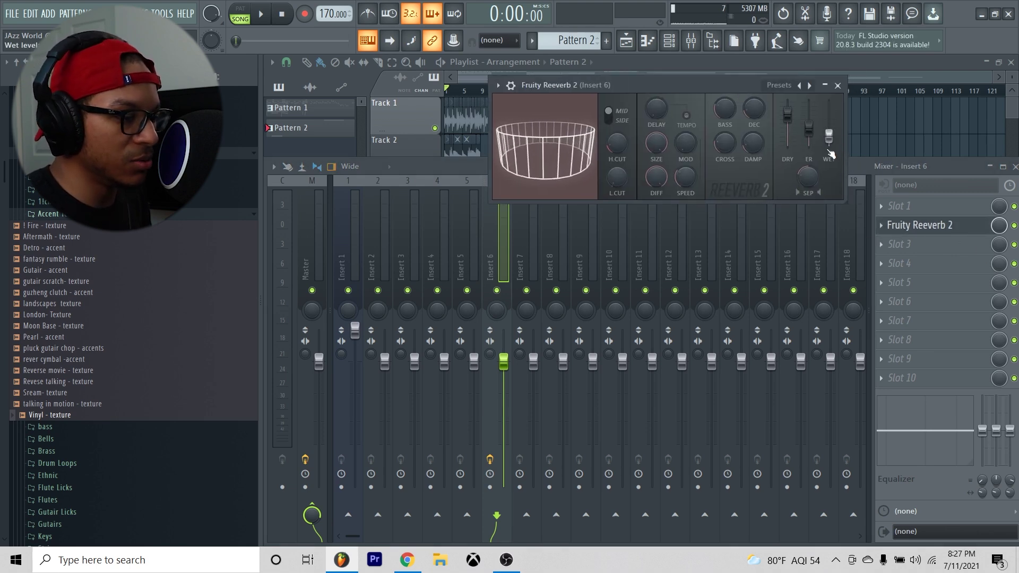
{"action": "left_click_drag", "start_coordinate": [830, 149], "coordinate": [830, 159]}
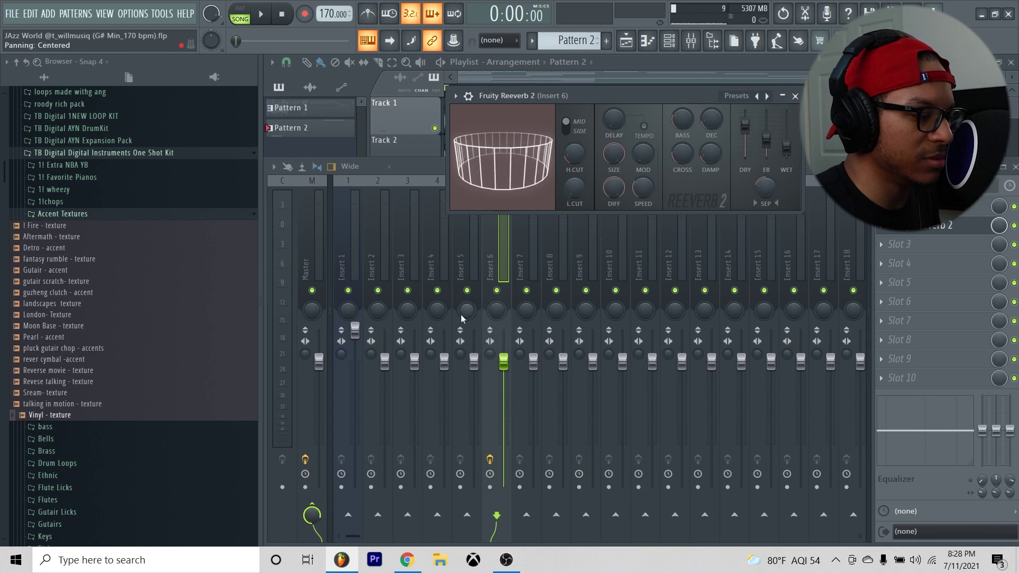
Solo mixer Insert 6, listen to its playback, and adjust the room size in Fruity Reeverb 2.
{"action": "right_click", "coordinate": [498, 290]}
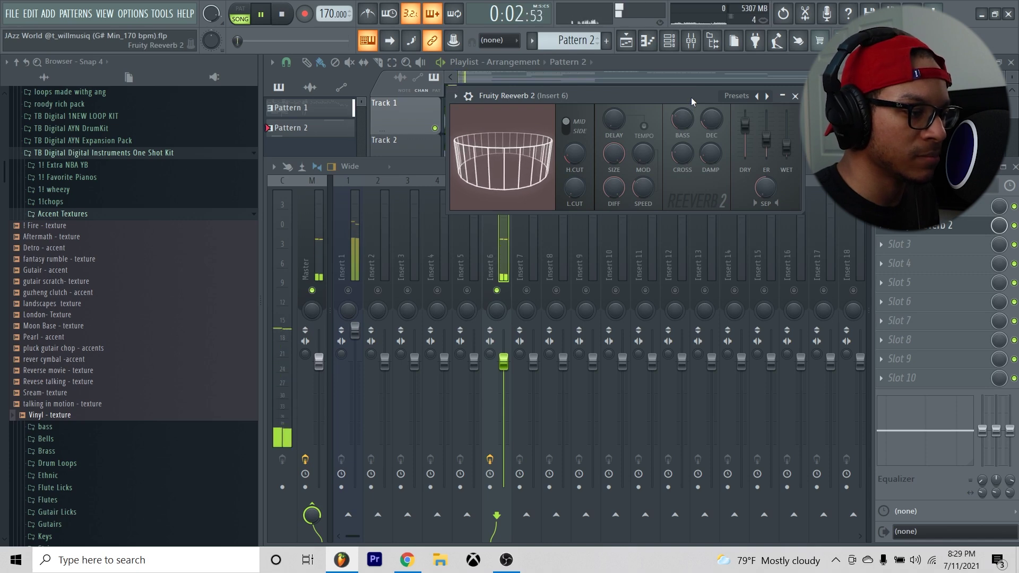
{"action": "key", "text": "space"}
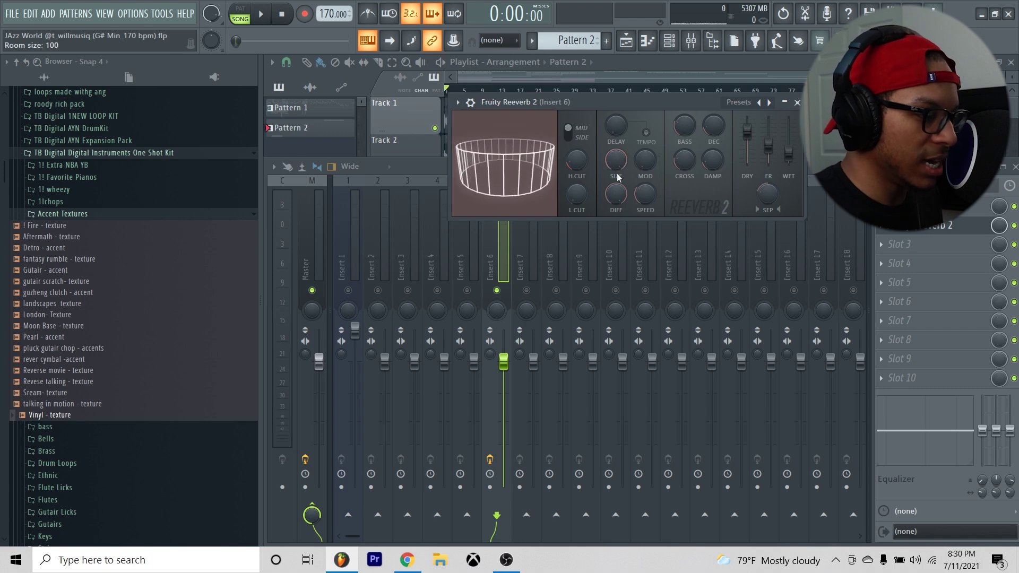
{"action": "left_click_drag", "start_coordinate": [616, 160], "coordinate": [616, 106]}
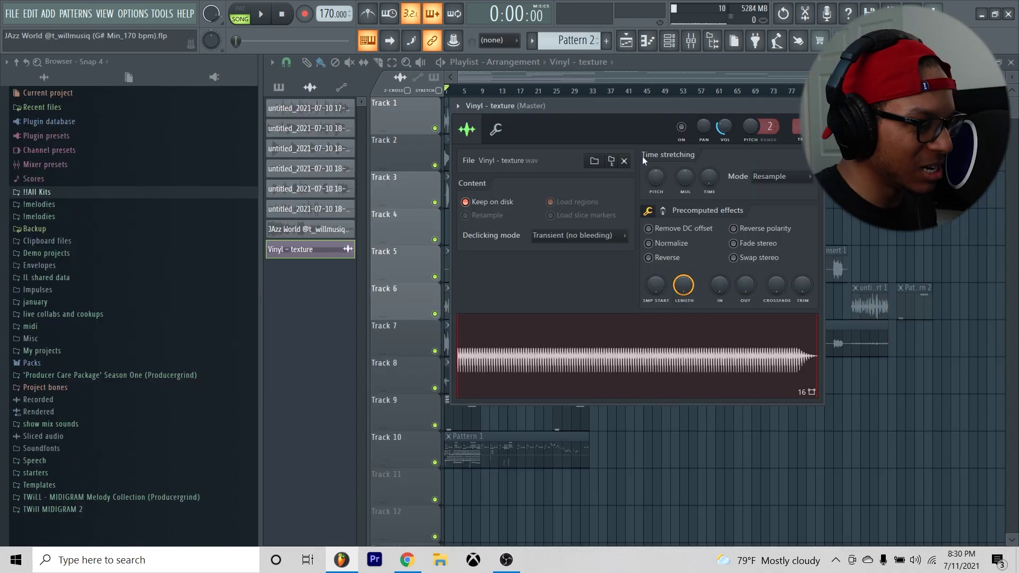
Examine the Vinyl - texture sample's settings and waveform, checking its channel in the Channel rack.
{"action": "left_click_drag", "start_coordinate": [637, 110], "coordinate": [638, 111]}
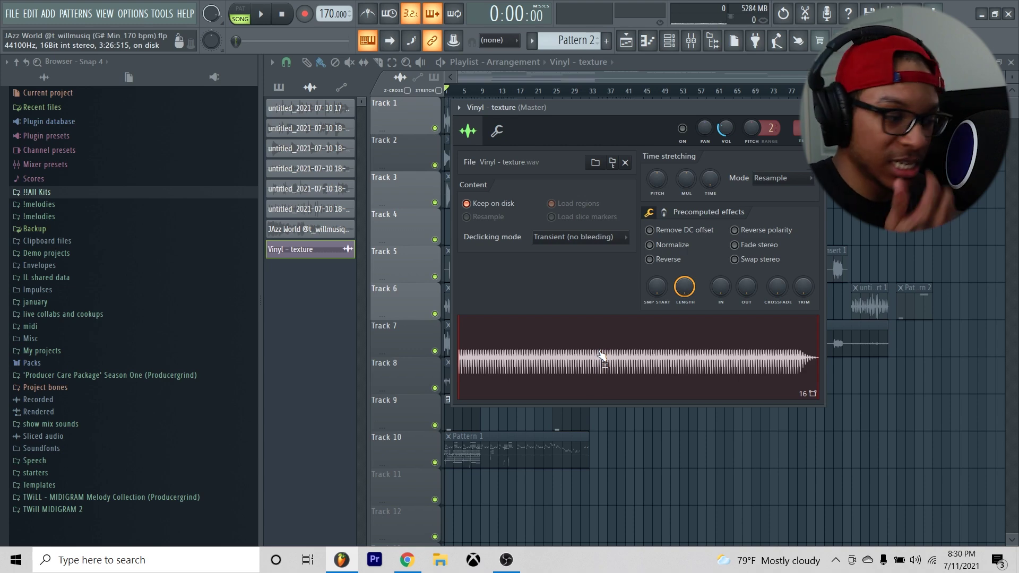
{"action": "key", "text": "F6"}
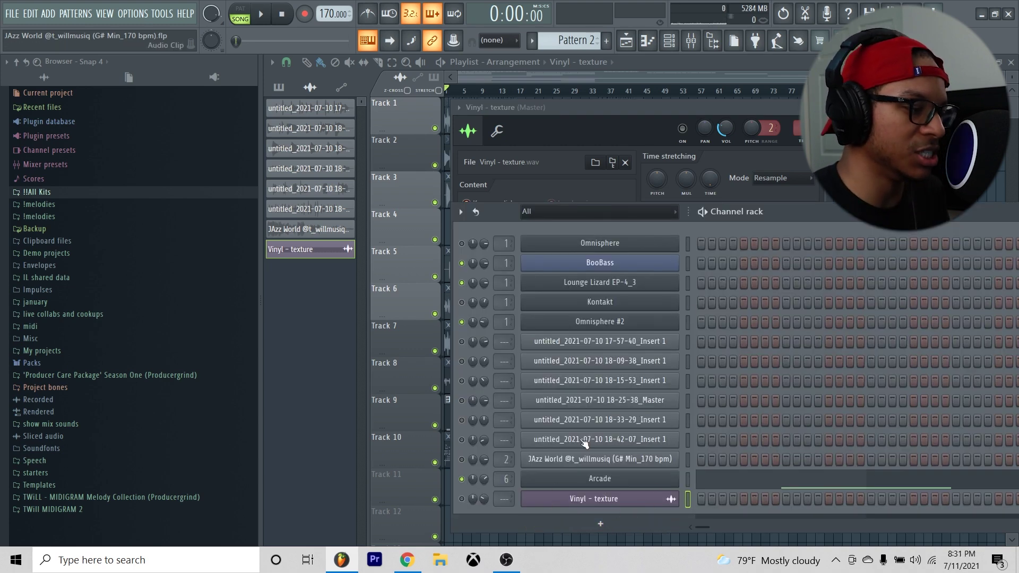
{"action": "left_click", "coordinate": [625, 117]}
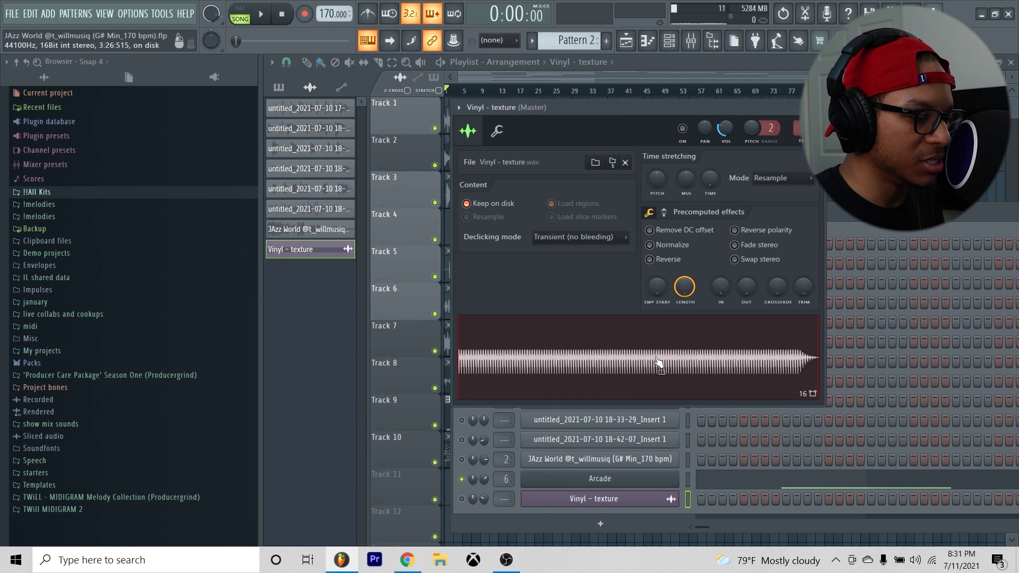
{"action": "left_click_drag", "start_coordinate": [627, 350], "coordinate": [109, 308]}
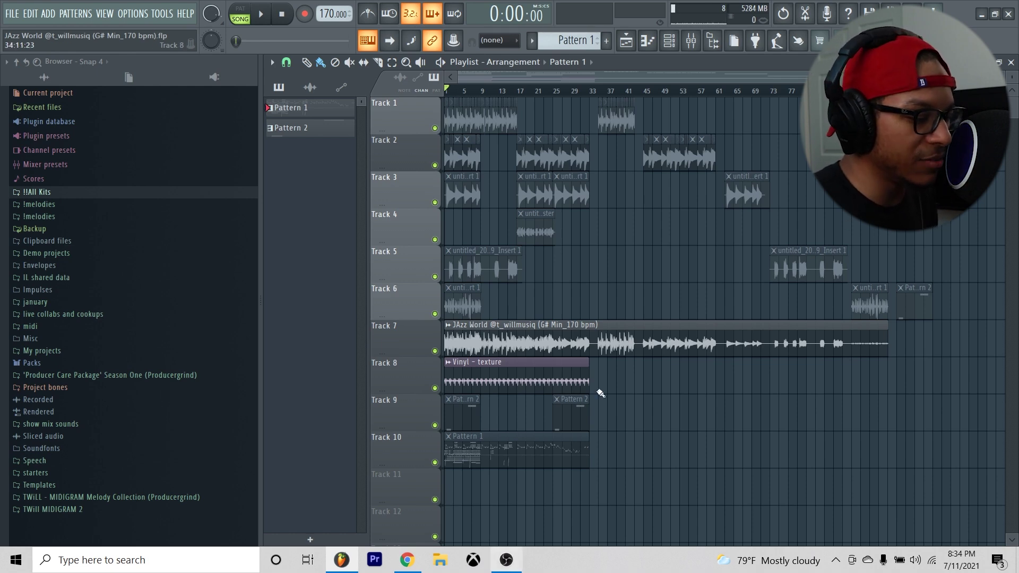
Switch to Chrome and read the Jazzfuel article on the best jazz musicians down to its top 10 list.
{"action": "left_click", "coordinate": [419, 564]}
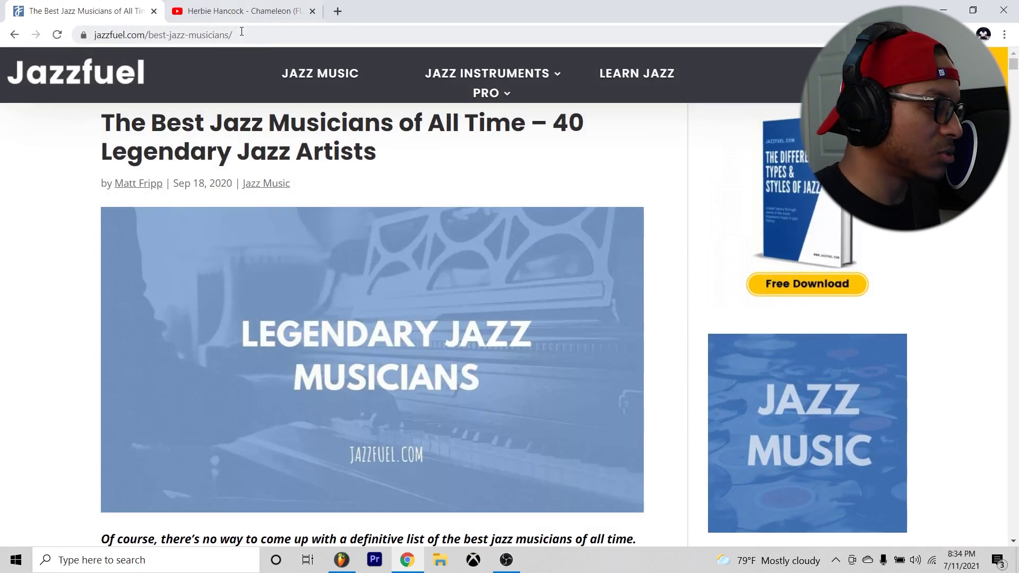
{"action": "left_click_drag", "start_coordinate": [91, 130], "coordinate": [353, 161]}
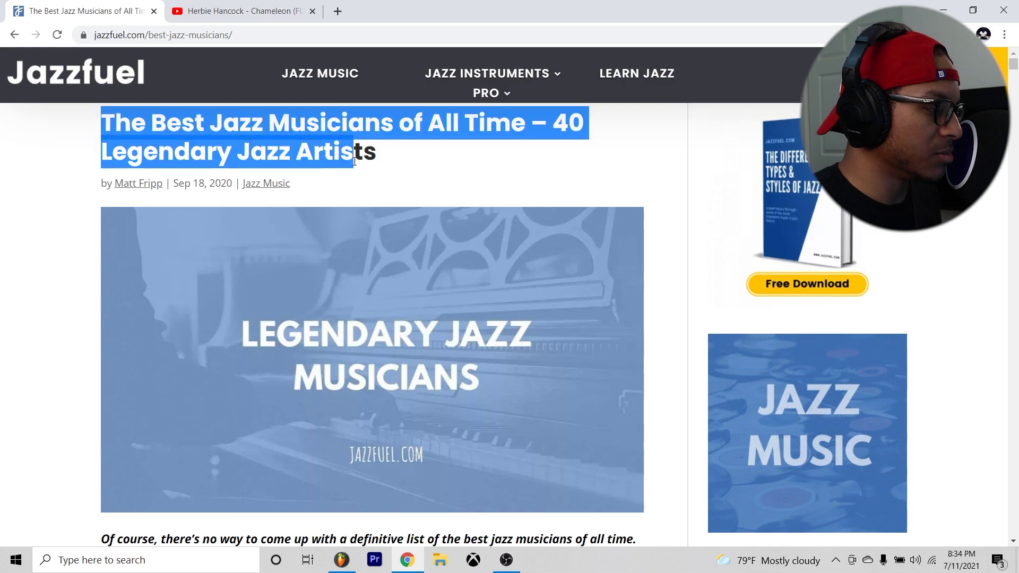
{"action": "left_click", "coordinate": [389, 161]}
{"action": "scroll", "coordinate": [387, 158], "scroll_direction": "down", "scroll_amount": 10}
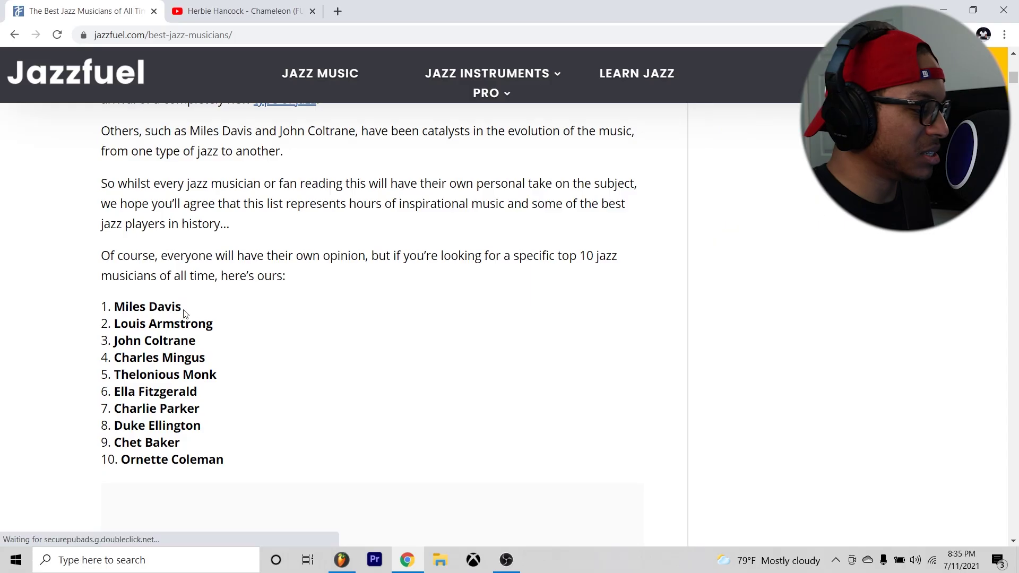
{"action": "scroll", "coordinate": [300, 326], "scroll_direction": "down", "scroll_amount": 2}
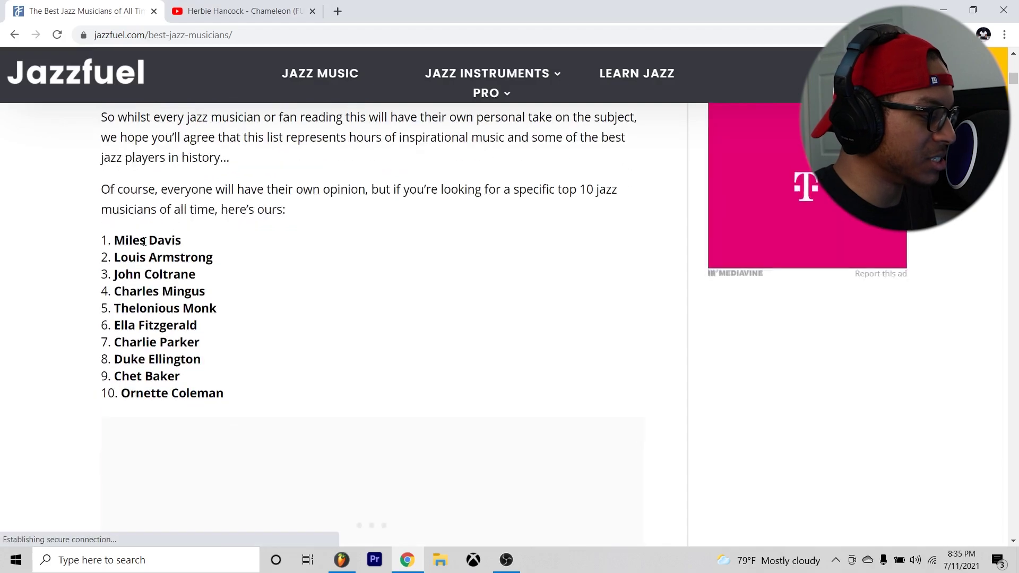
Highlight the top 10 musicians list, browse the artist entries below it, and switch to the Herbie Hancock - Chameleon YouTube page.
{"action": "left_click_drag", "start_coordinate": [109, 237], "coordinate": [230, 387]}
{"action": "left_click", "coordinate": [182, 247]}
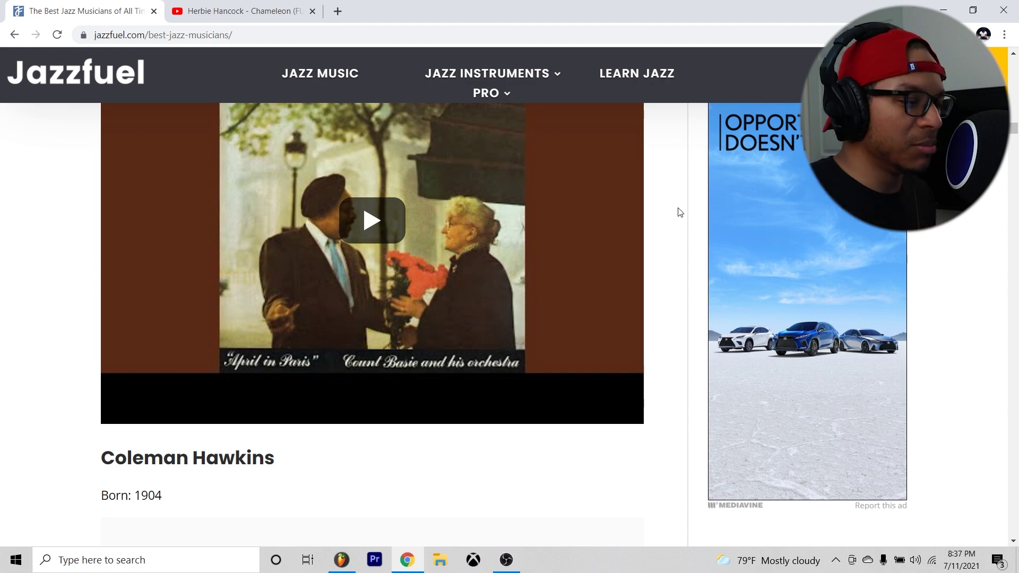
{"action": "scroll", "coordinate": [662, 198], "scroll_direction": "down", "scroll_amount": 6}
{"action": "key", "text": "ctrl+Tab"}
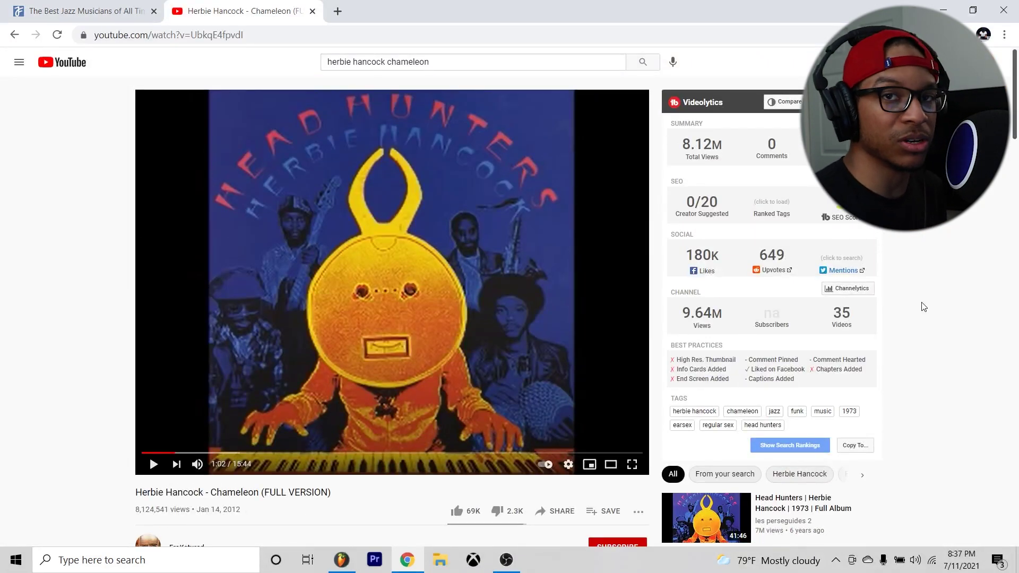